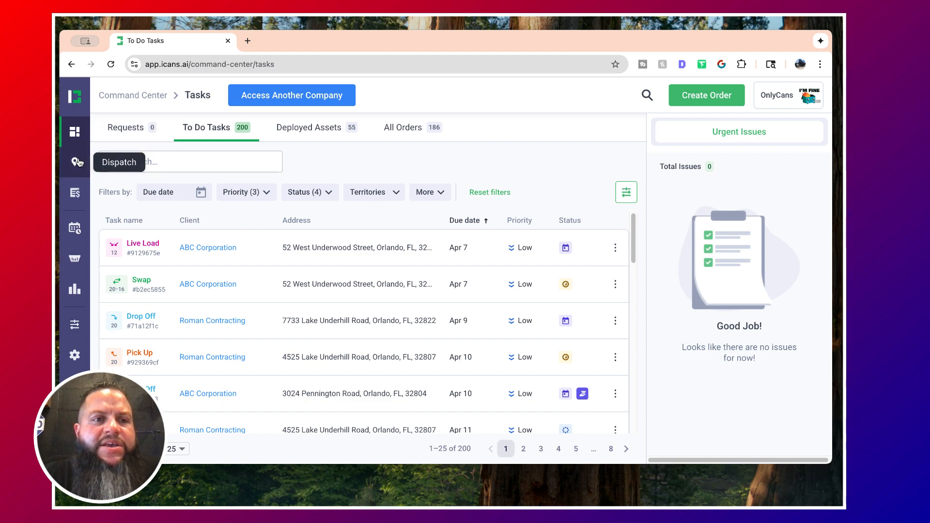
Step: Open the dumpster inventory, look through the listed assets and start adding new assets
click(76, 263)
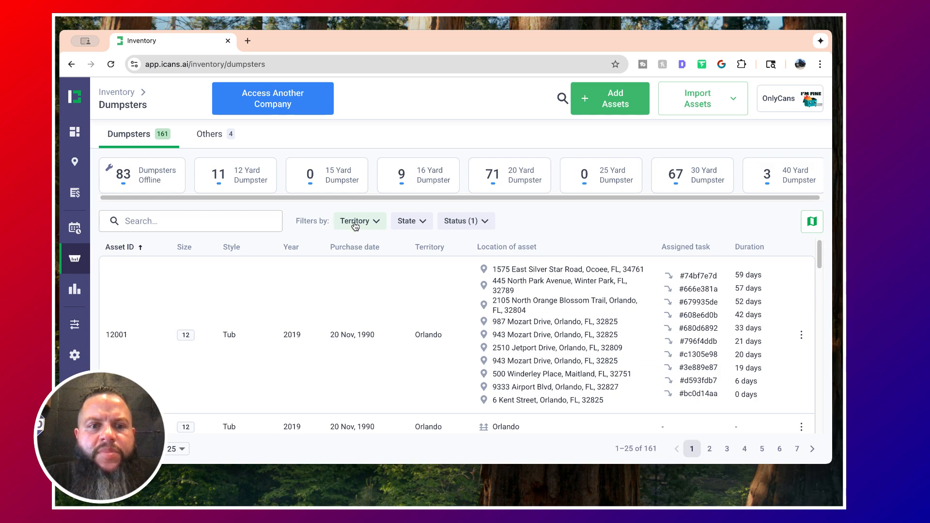
scroll(415, 273, down, 1)
scroll(415, 273, down, 5)
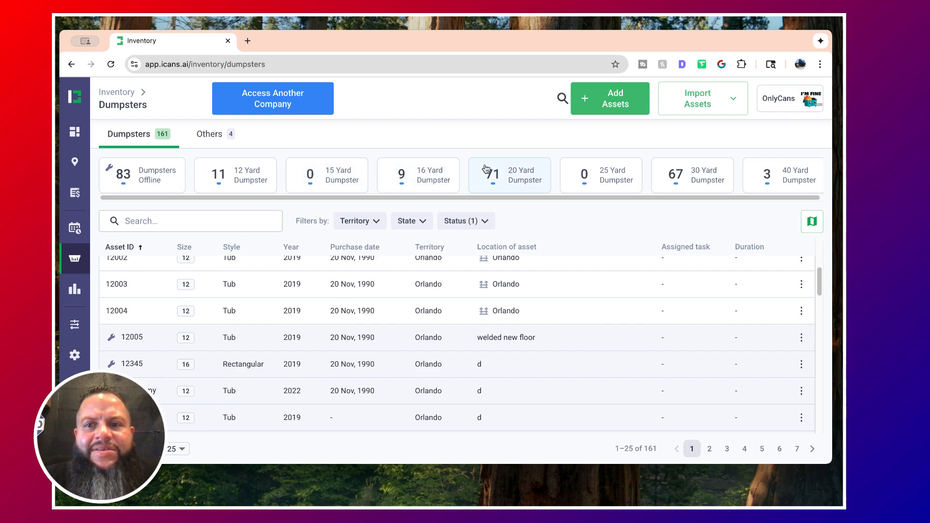
click(615, 107)
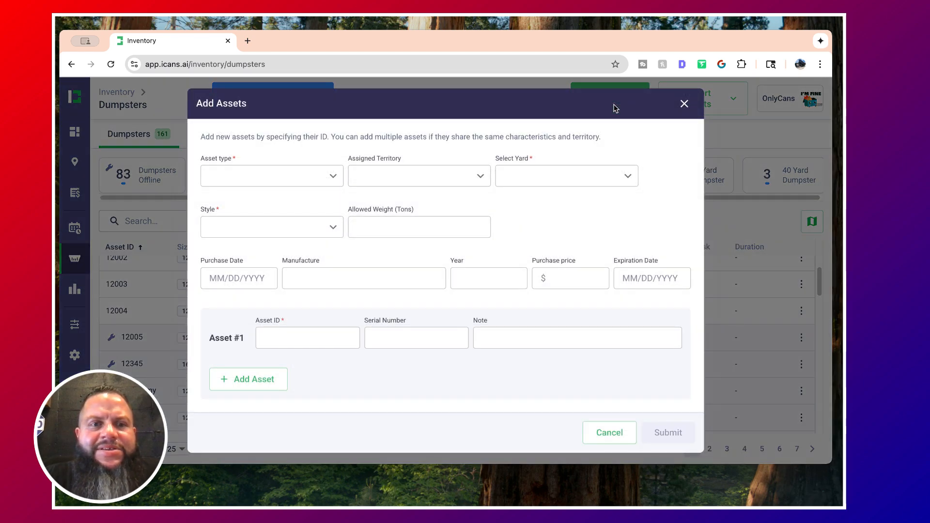
Step: Set the new asset's type to Dumpster 15 and its assigned territory to DFW
click(329, 177)
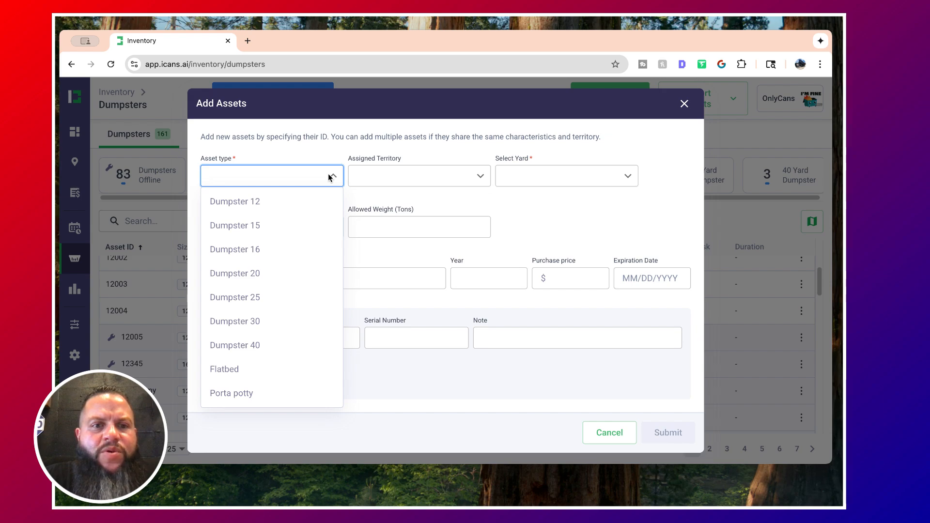
click(265, 228)
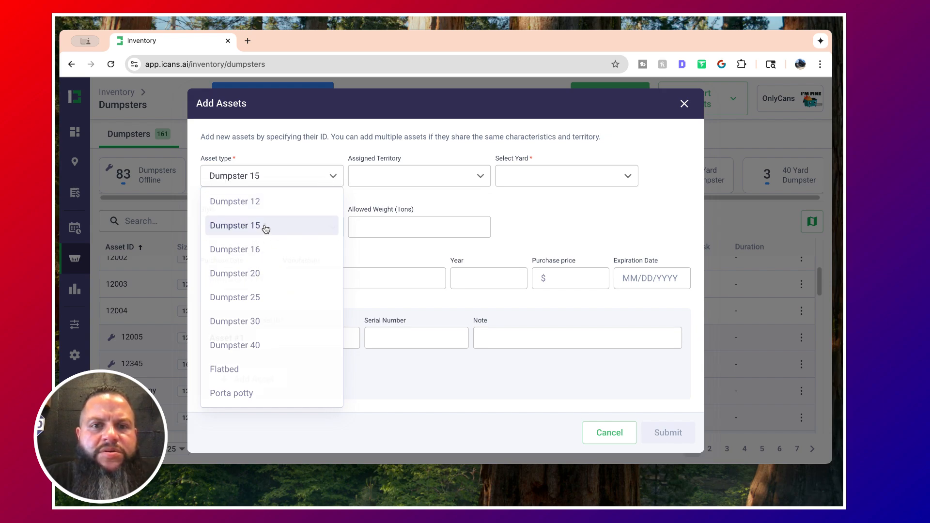
click(478, 176)
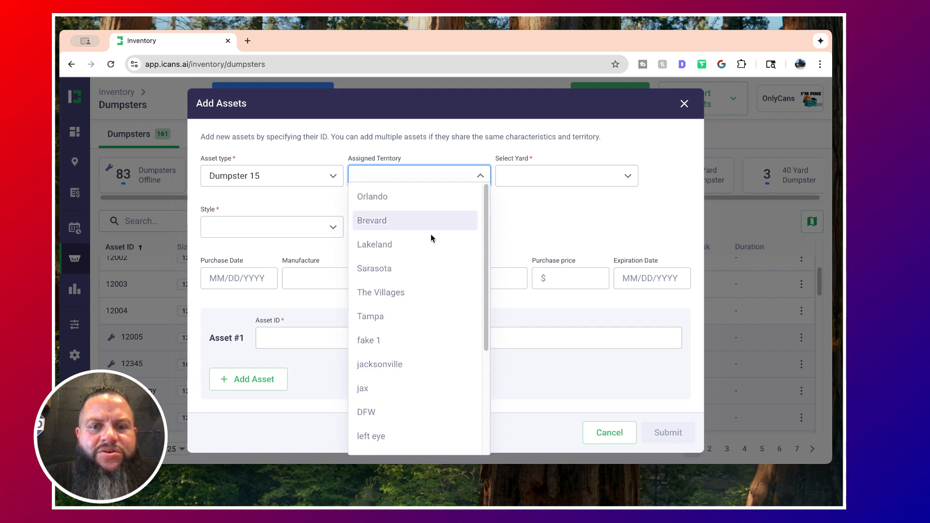
scroll(420, 274, down, 4)
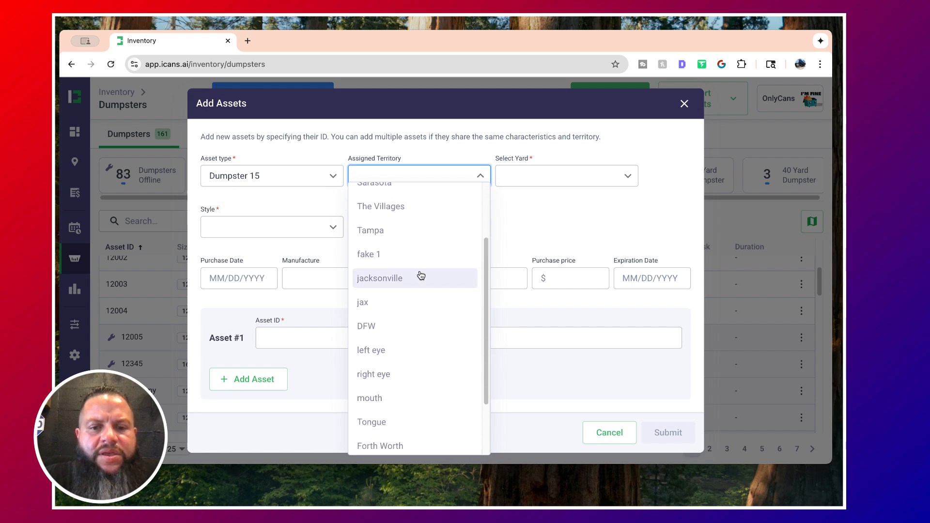
scroll(421, 276, down, 3)
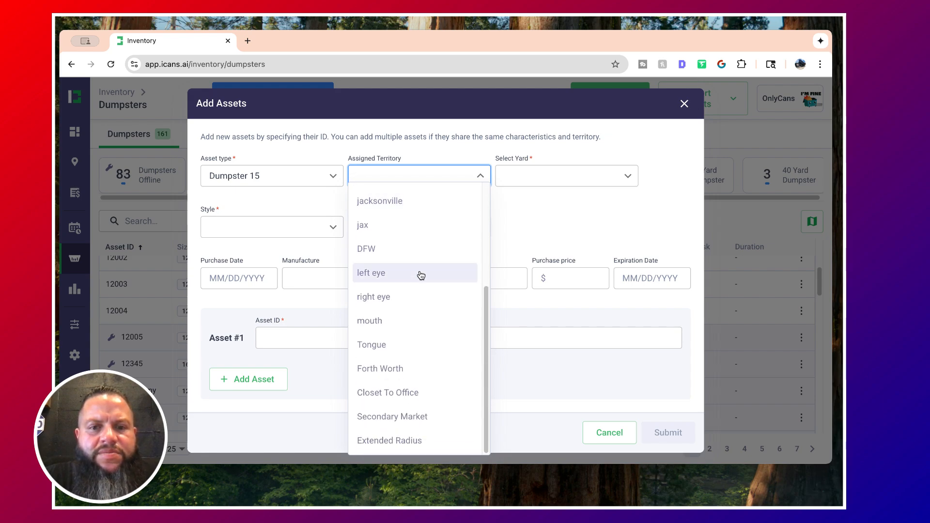
scroll(421, 276, up, 2)
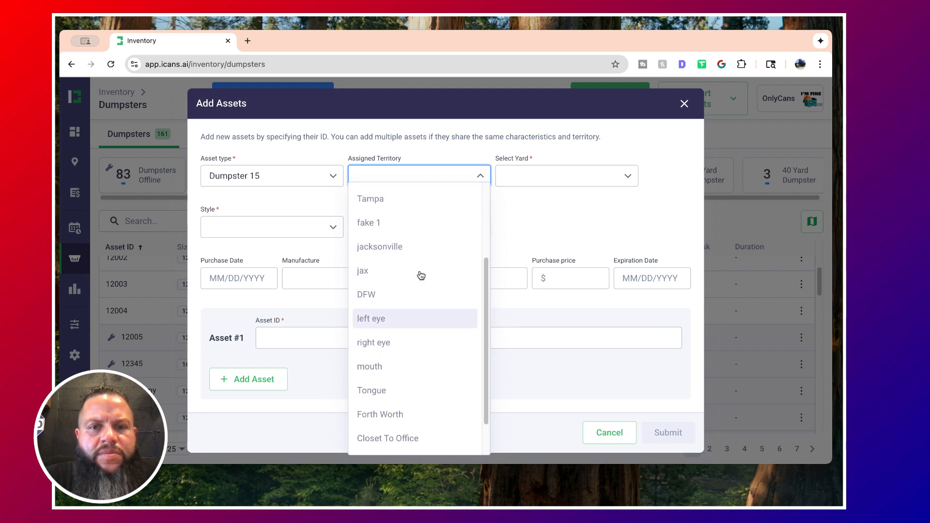
scroll(421, 276, up, 2)
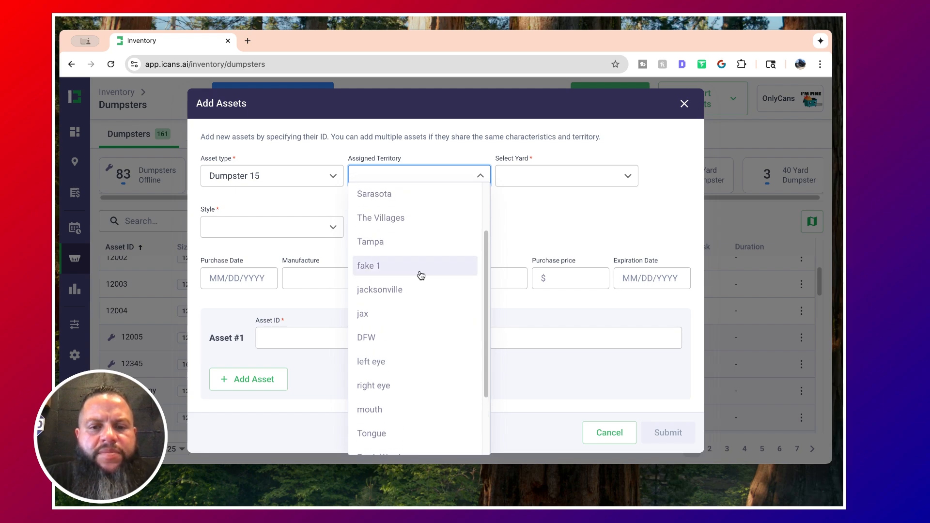
click(406, 338)
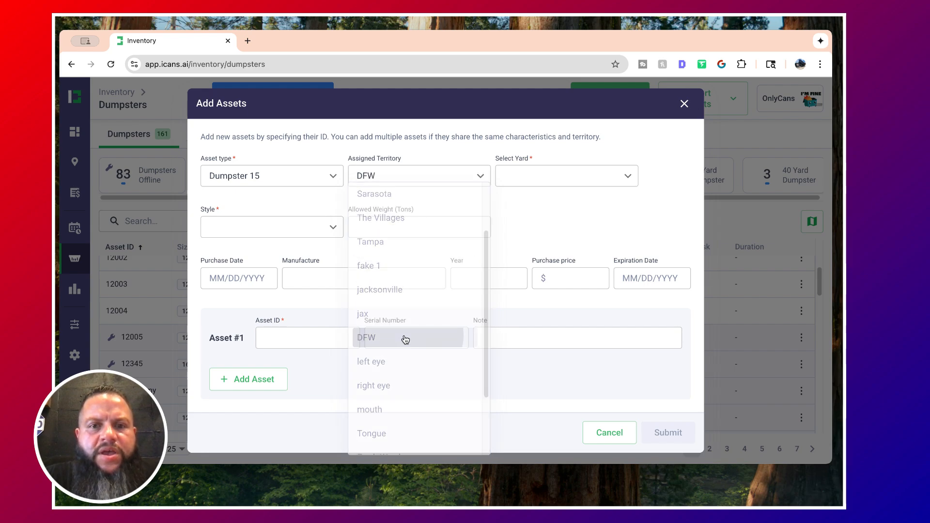
Step: Select the Waxahachie TX yard for the new dumpster
click(548, 176)
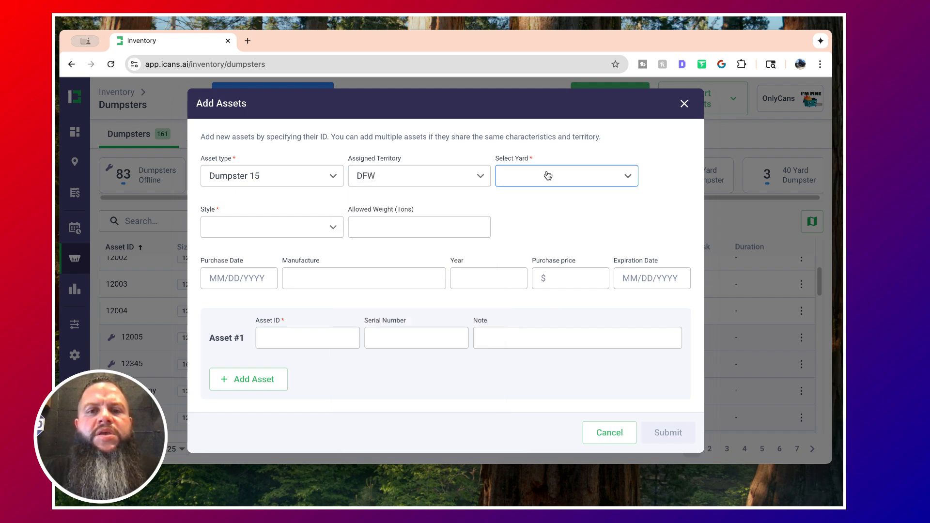
scroll(551, 272, down, 1)
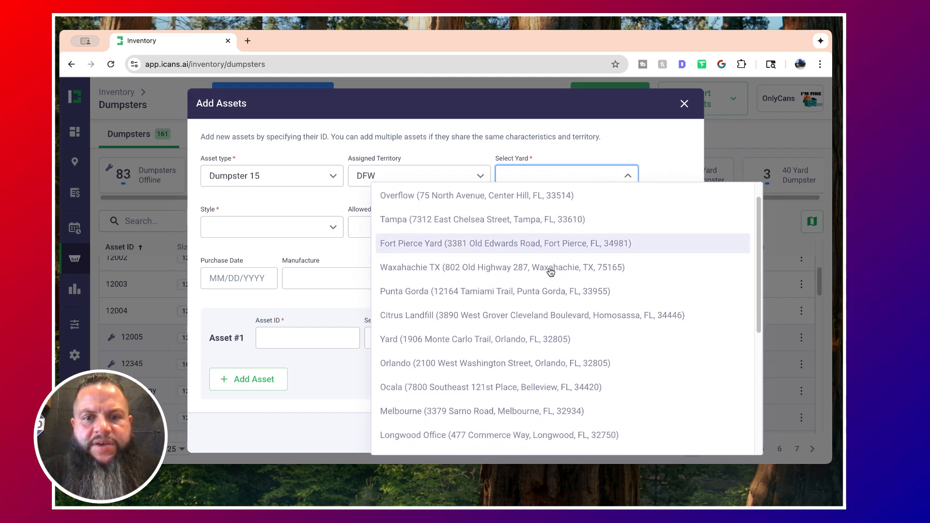
click(513, 269)
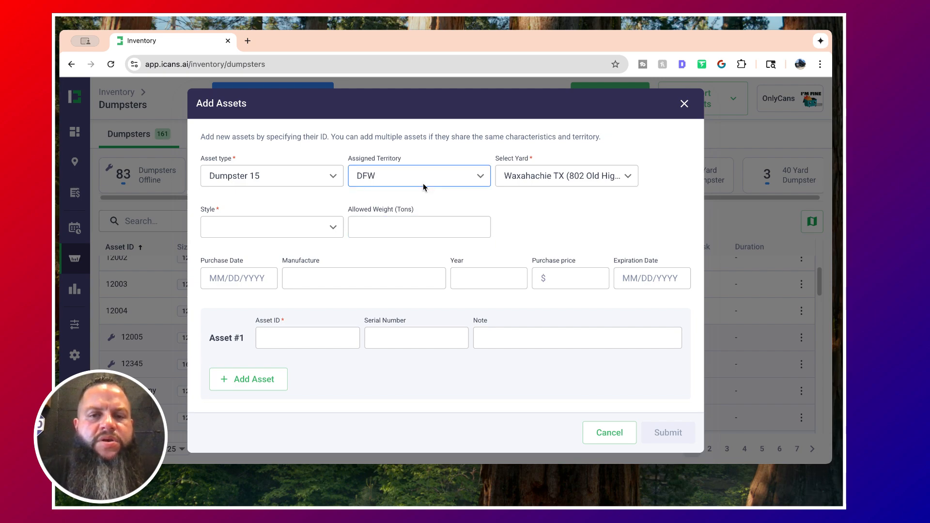
Step: Review the available assigned territories and reselect DFW
click(436, 179)
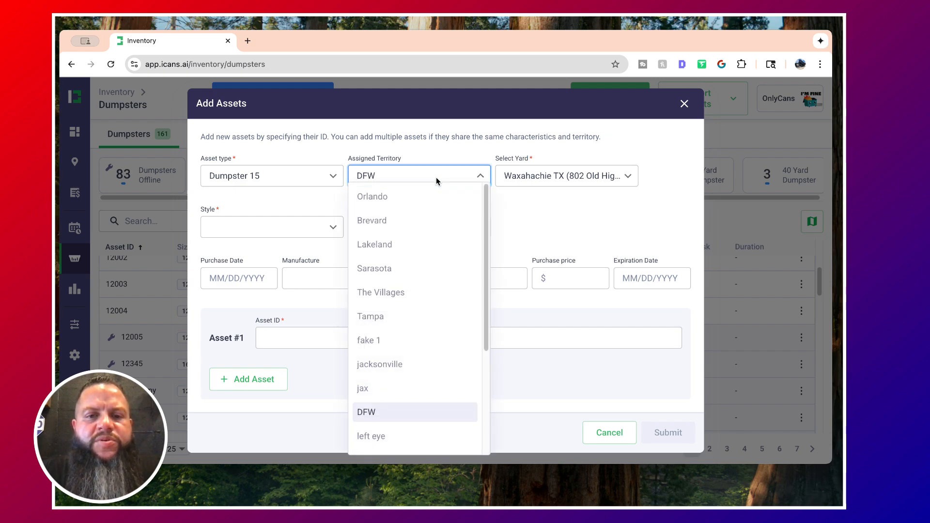
scroll(413, 302, down, 6)
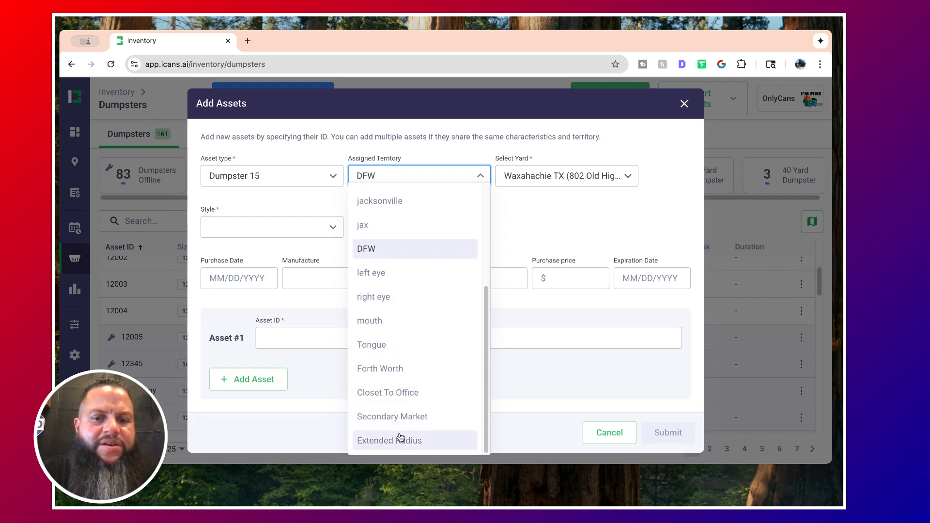
scroll(410, 309, up, 2)
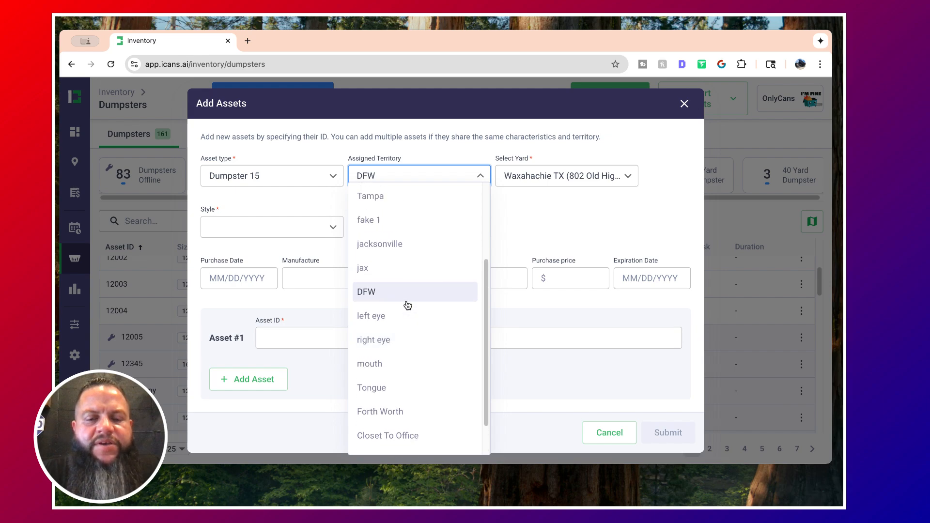
click(399, 299)
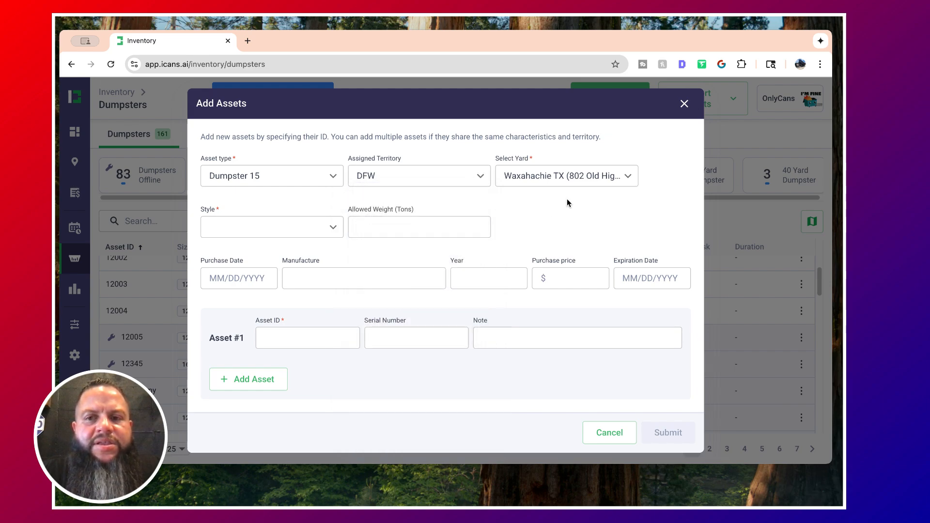
Step: Set the new dumpster's style to Rectangular
click(308, 231)
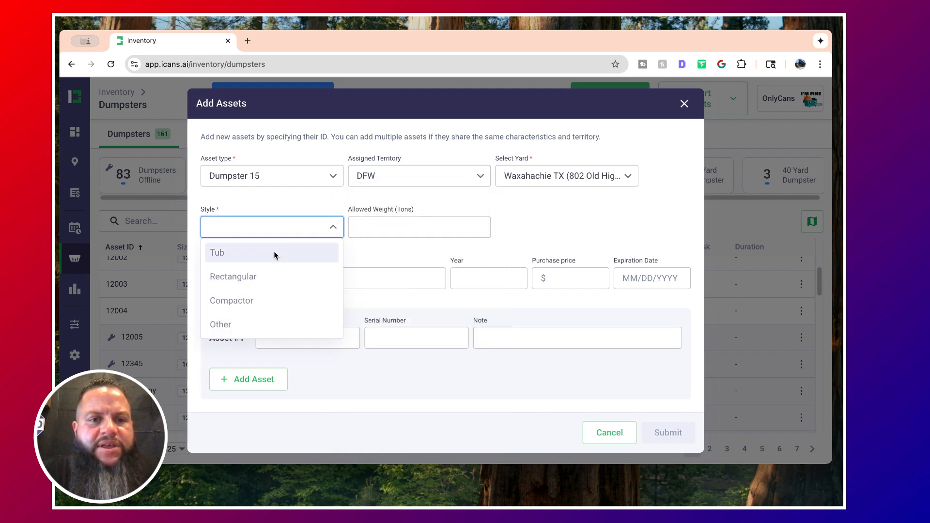
click(265, 278)
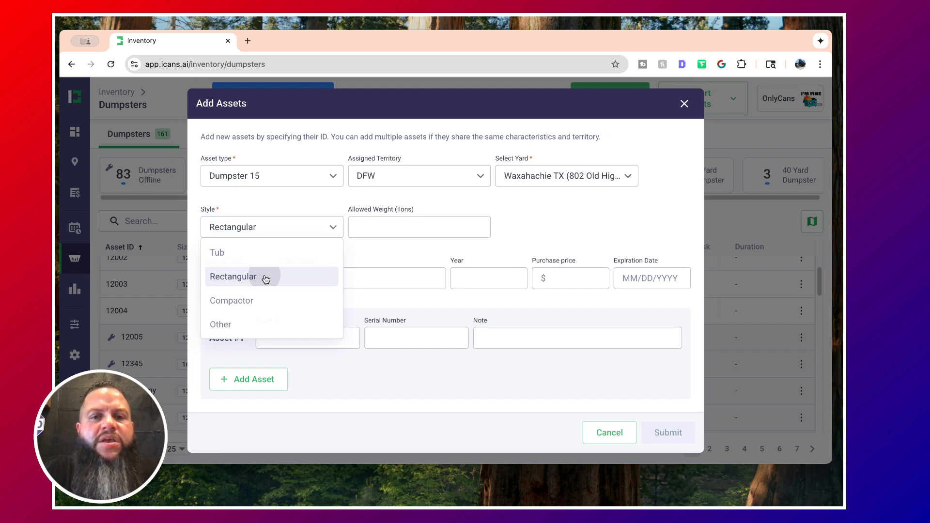
click(394, 226)
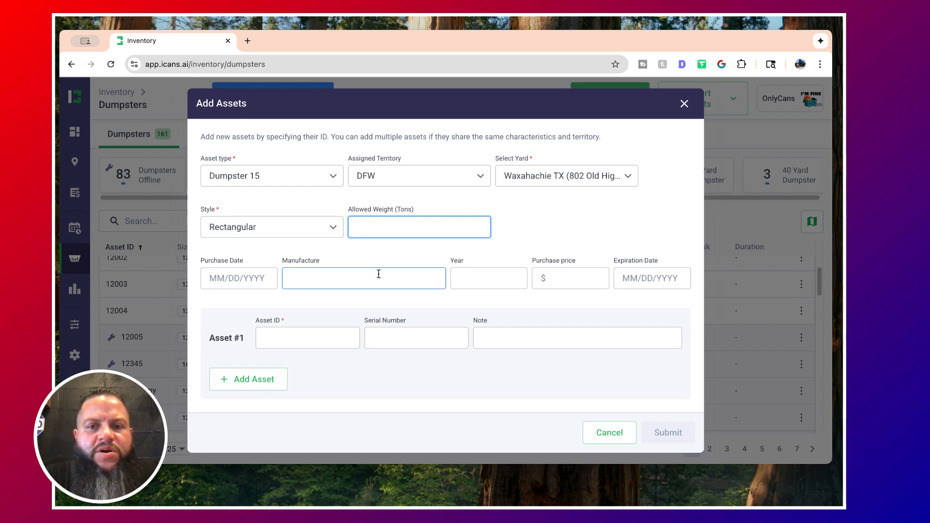
Step: Enter 05/01/2025 as the new dumpster's purchase date
click(236, 278)
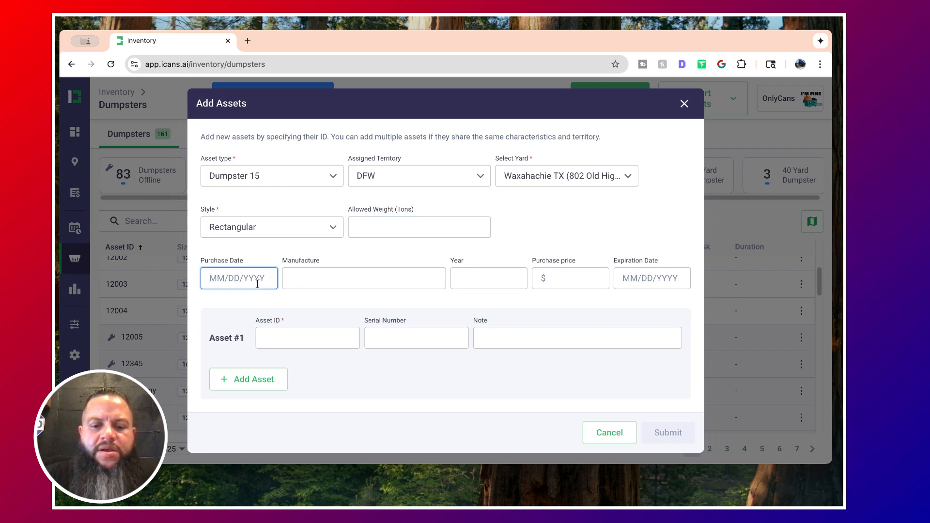
text(05/1)
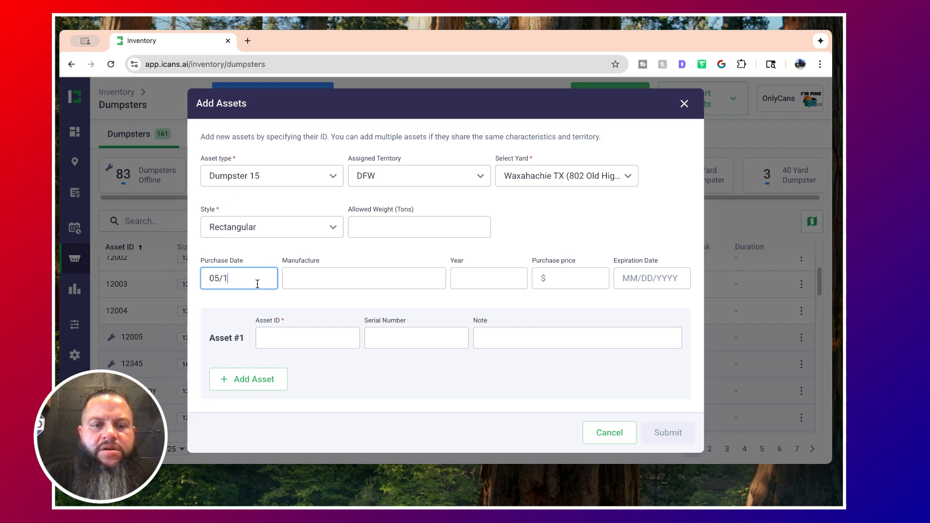
text(2/2)
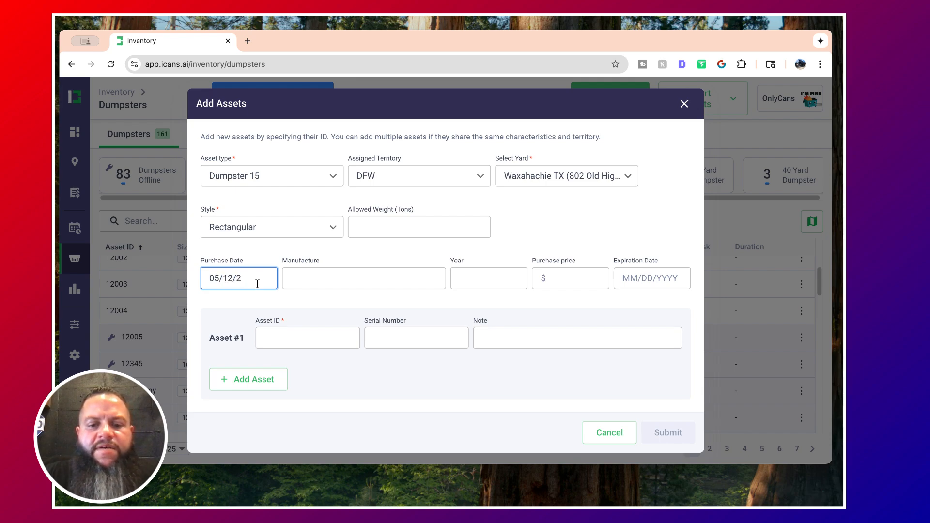
text(5)
key(Tab)
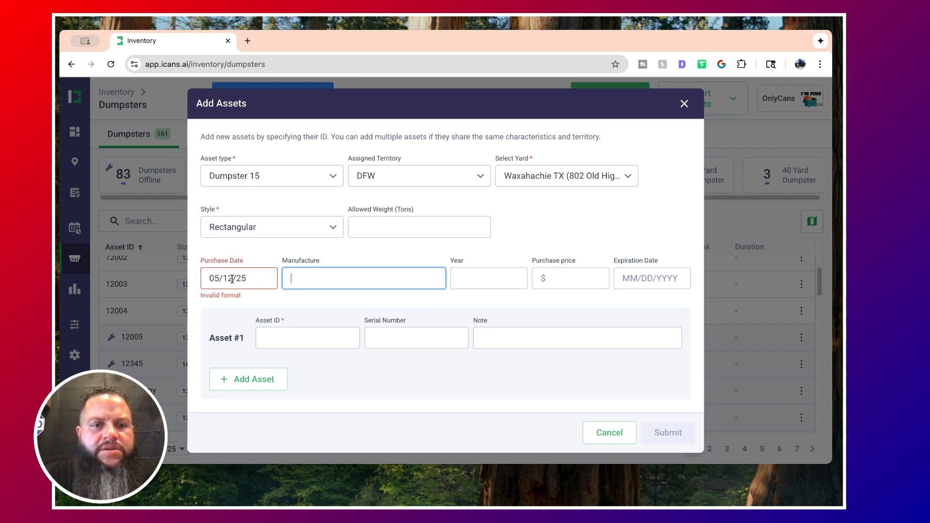
click(237, 280)
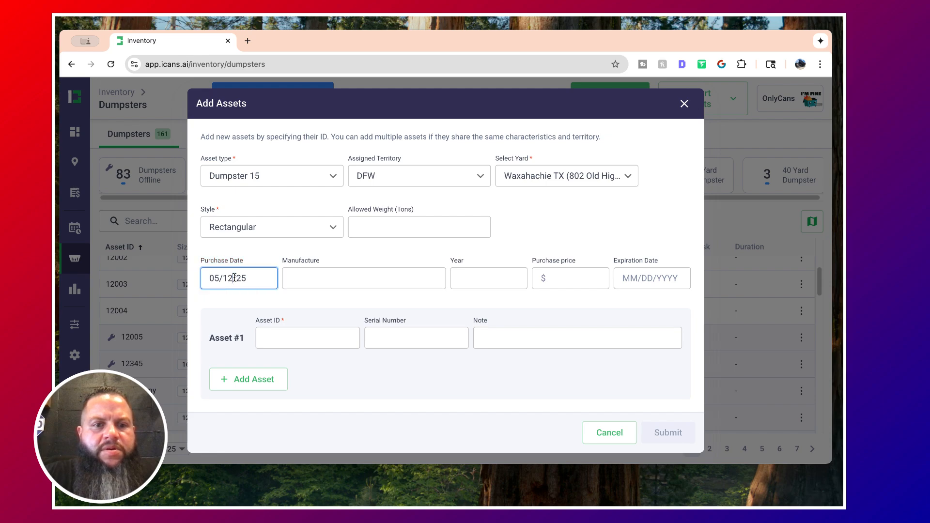
key(BackSpace)
key(BackSpace)
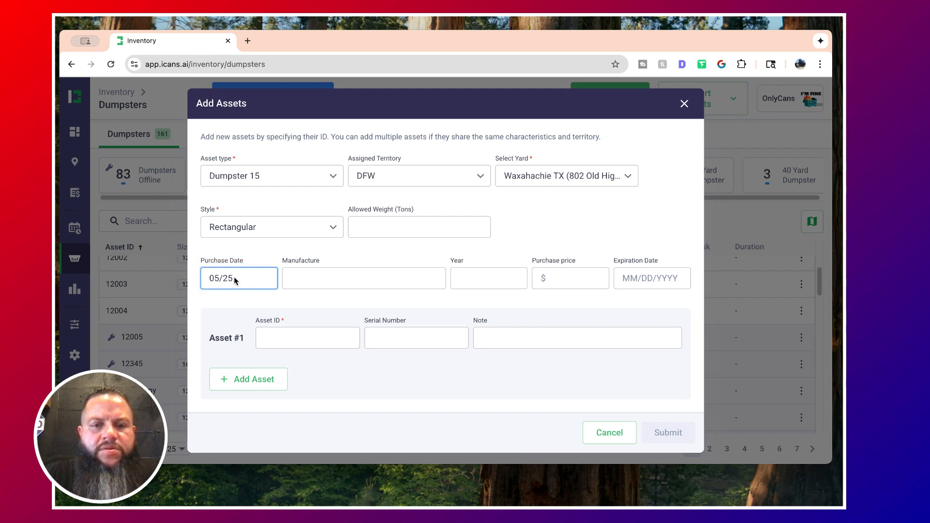
text(01/)
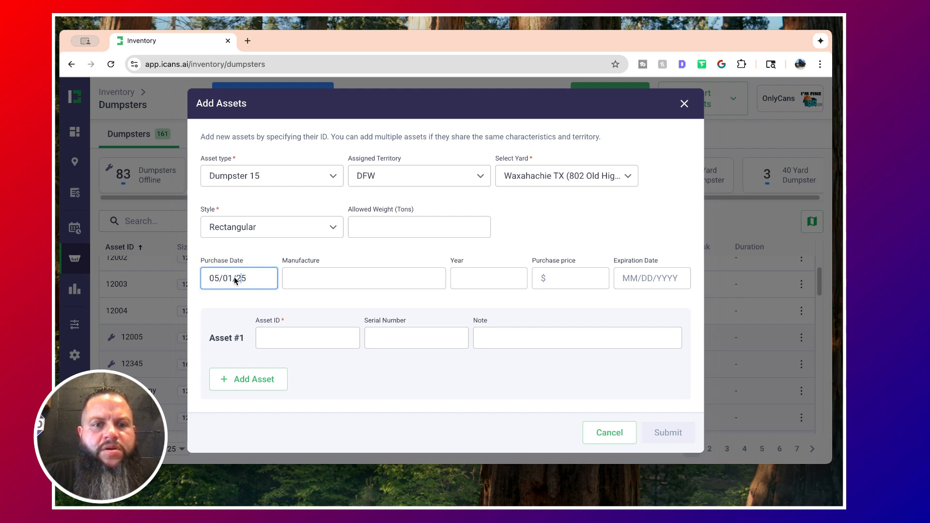
text(20)
key(Tab)
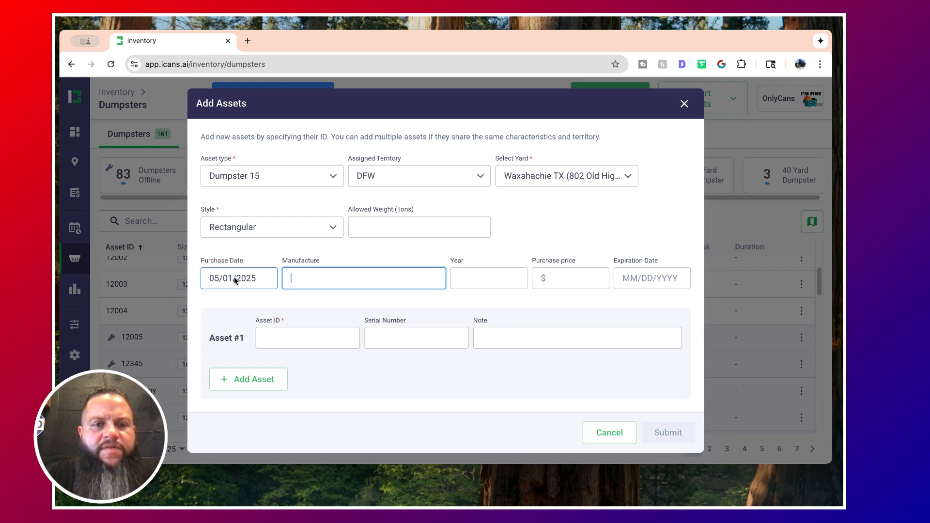
Step: Enter Keystone Manufacturing as the manufacturer and 2025 as the year
text(Keys)
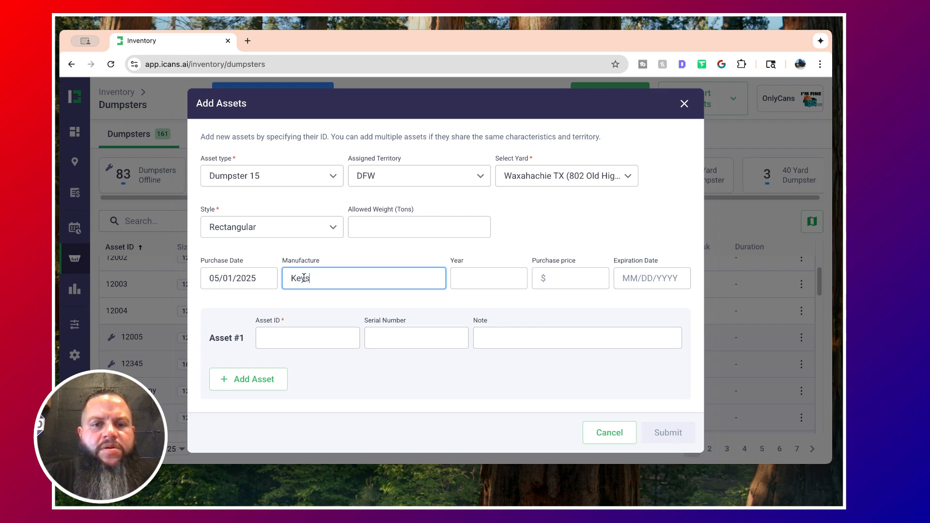
text(tone Manuf)
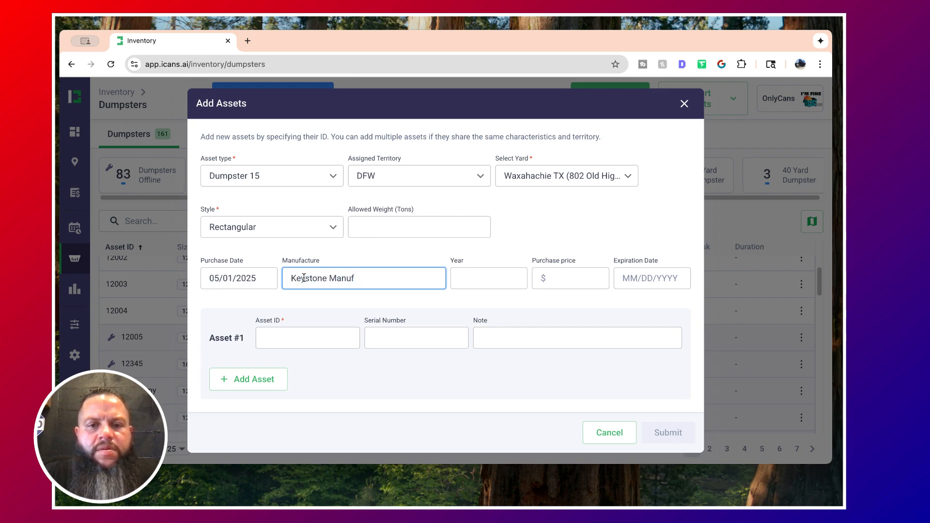
text(aacturing)
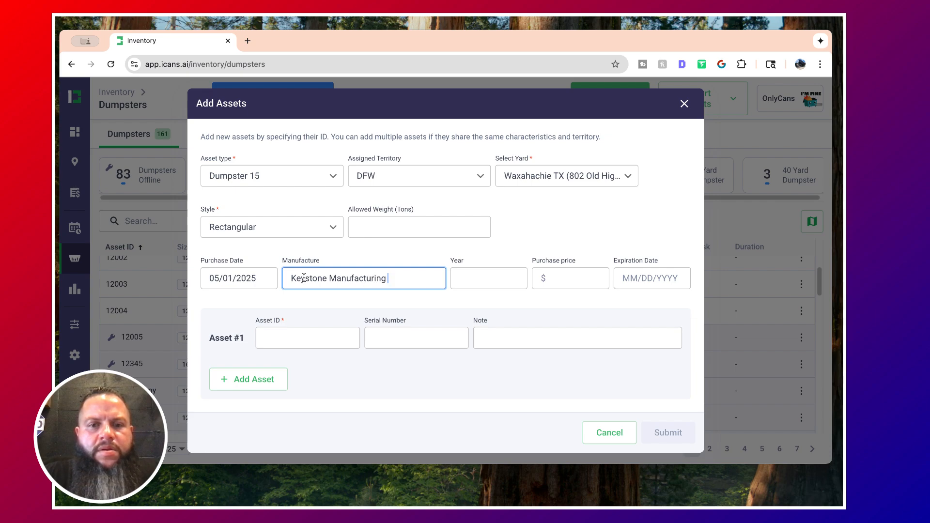
key(Tab)
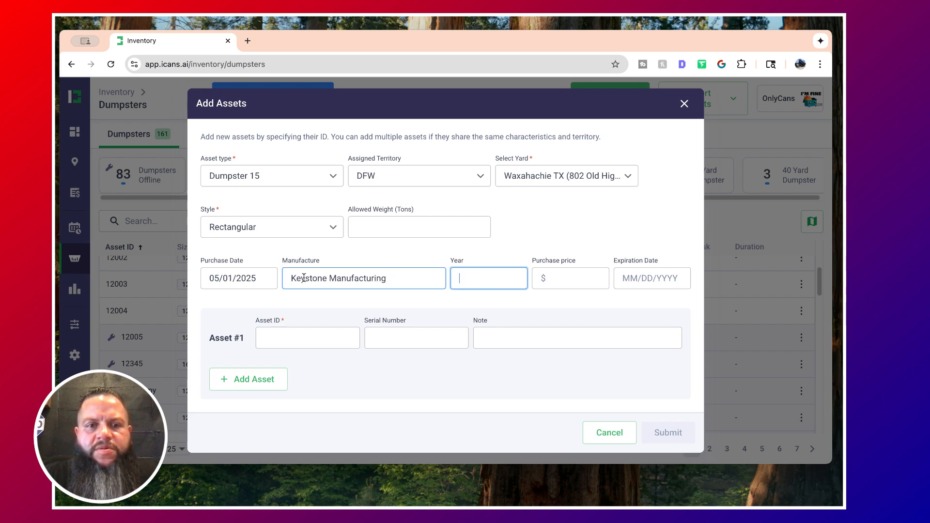
text(2)
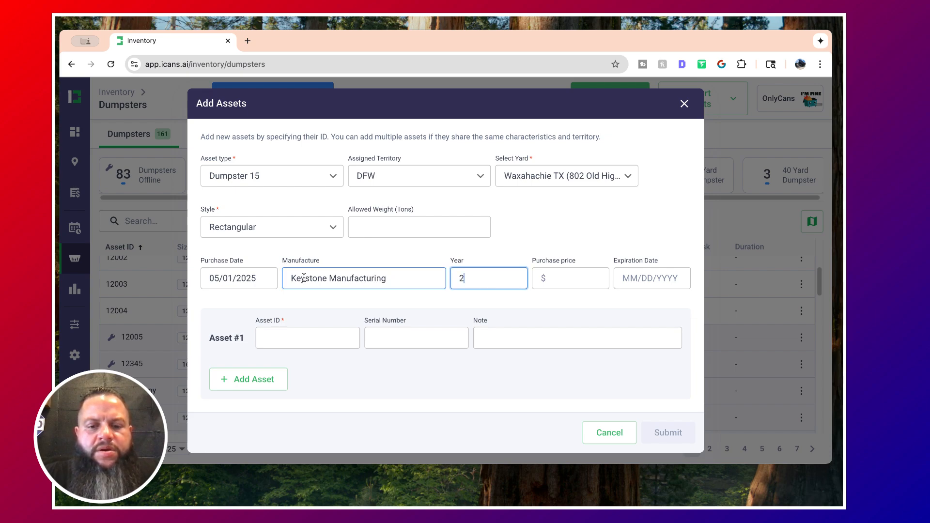
text(025)
key(Tab)
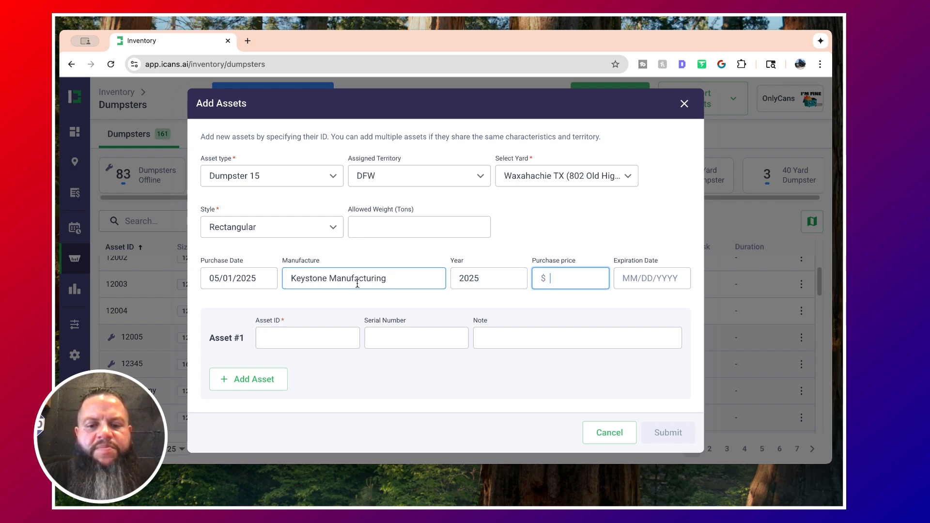
Step: Set the purchase price to $6,500 and add a second asset entry to the form
text(6500)
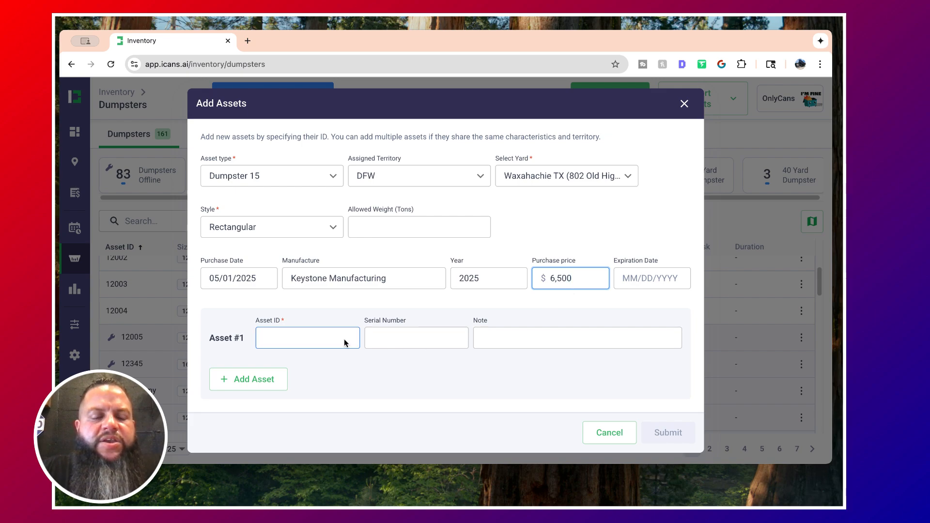
click(268, 379)
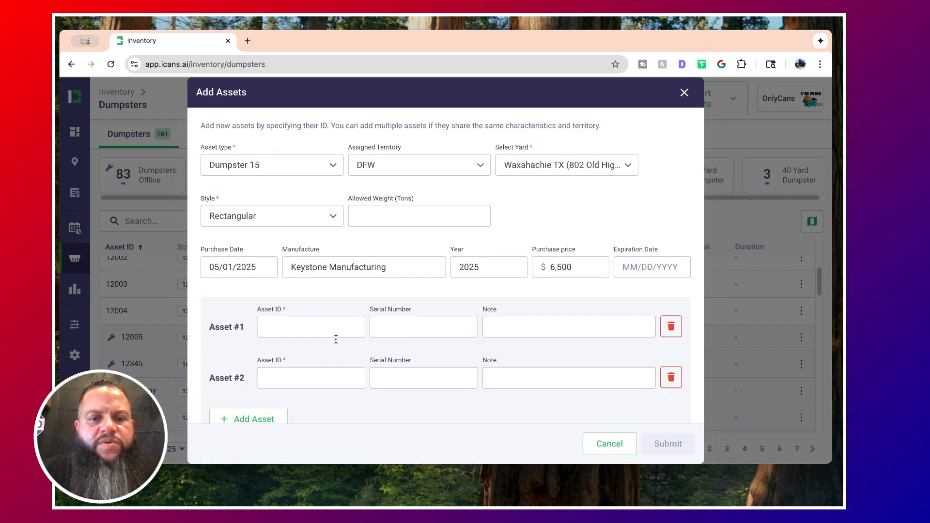
Step: Give the first asset the ID 15C1 and the serial number 111999
scroll(336, 339, down, 1)
click(325, 302)
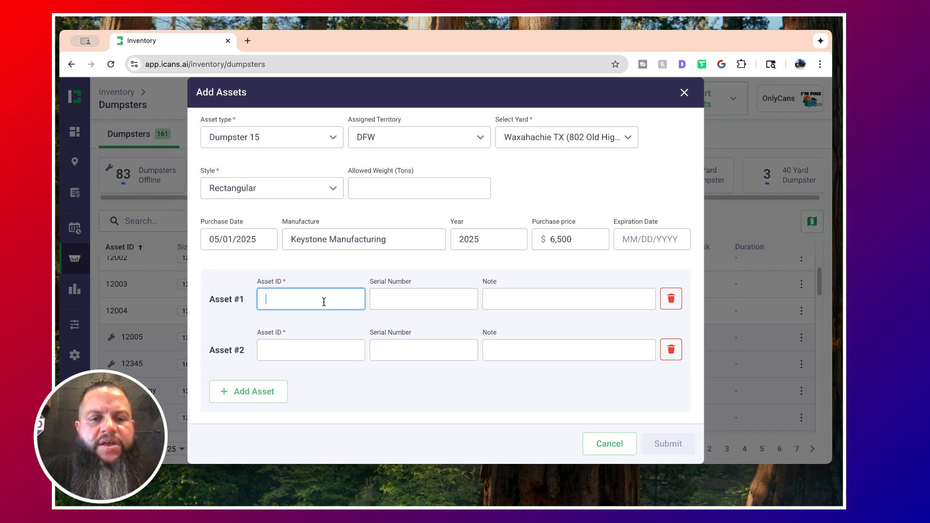
text(1)
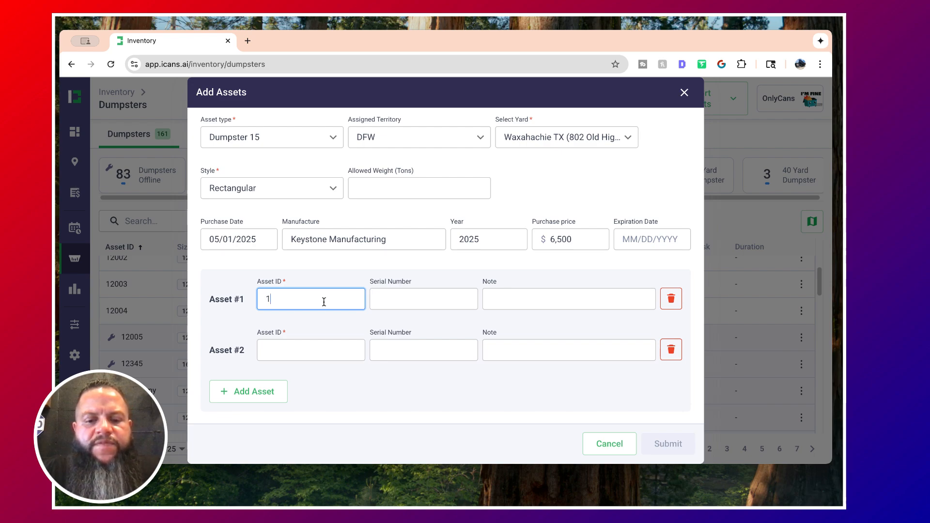
text(5C)
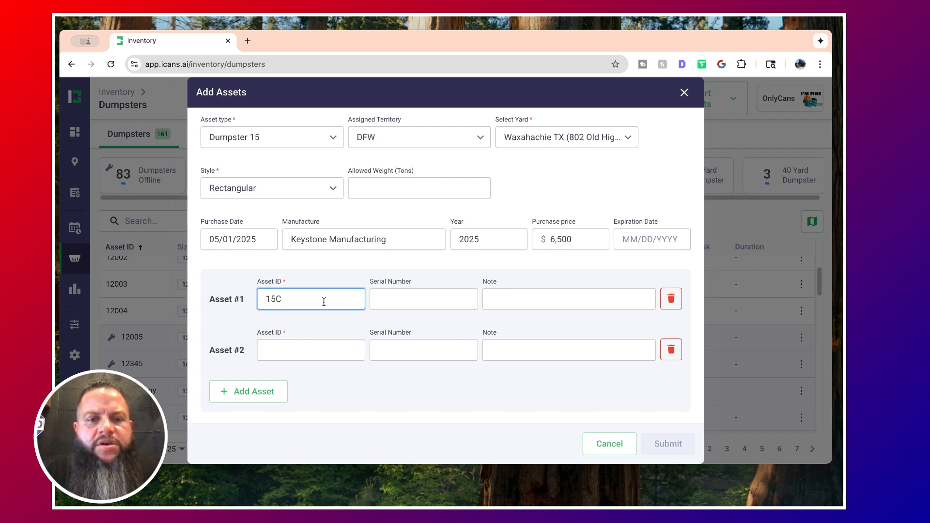
text(1)
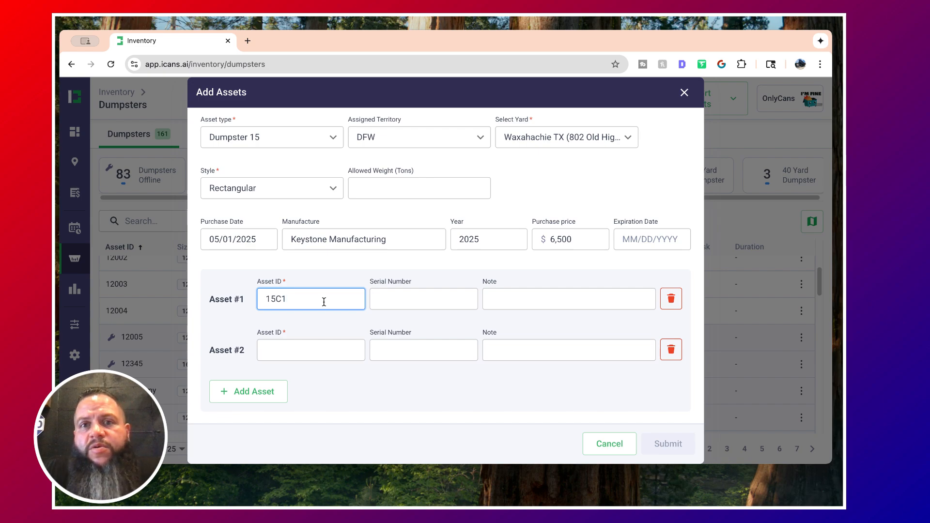
click(413, 299)
text(1)
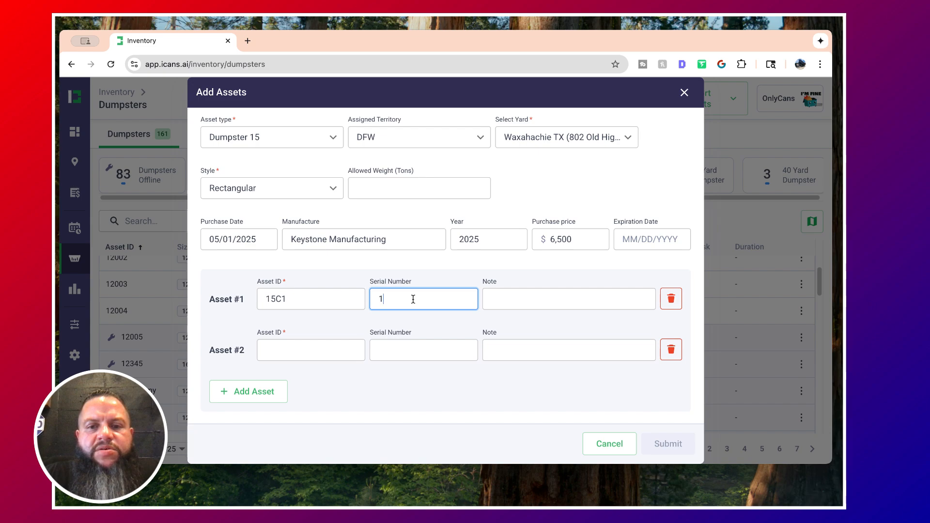
text(110)
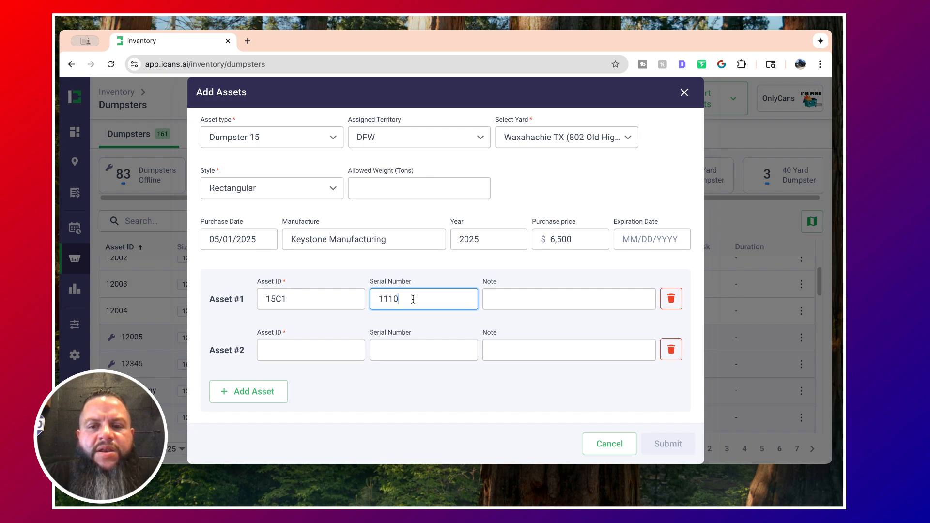
key(BackSpace)
text(999)
key(Tab)
Step: Give the second asset the ID 15C2 and serial number 222999, and submit both new dumpsters
click(329, 357)
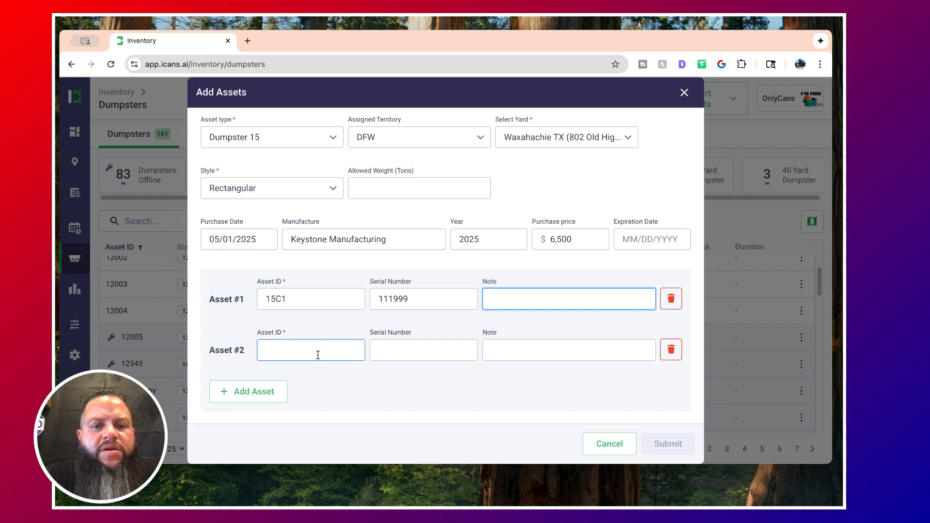
text(15)
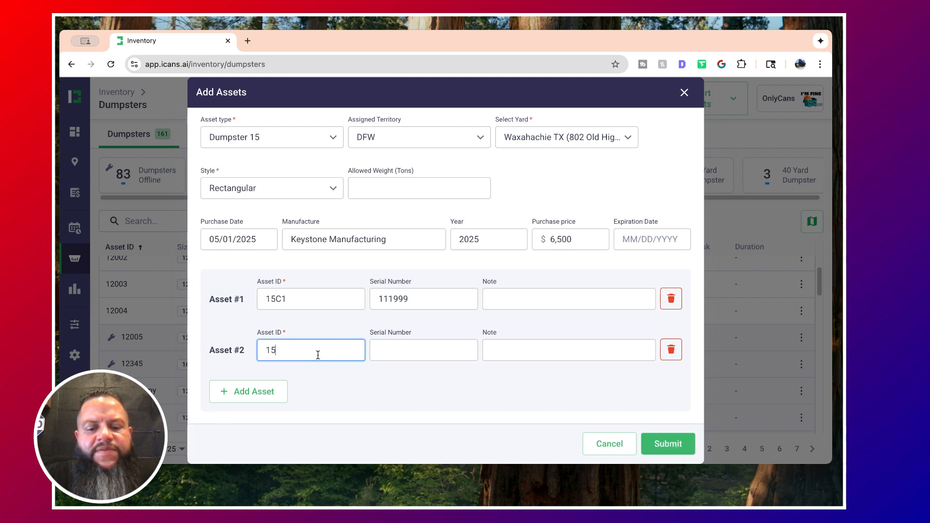
text(C2)
key(Tab)
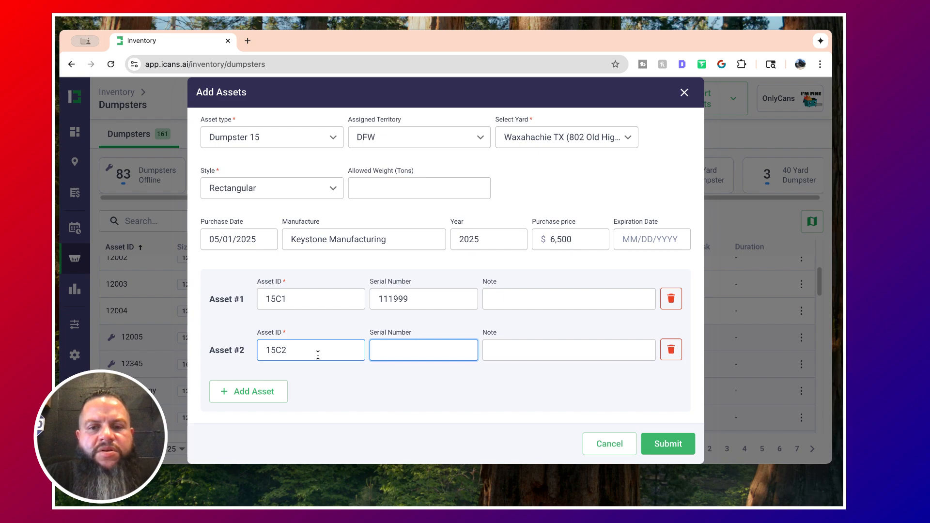
text(222999)
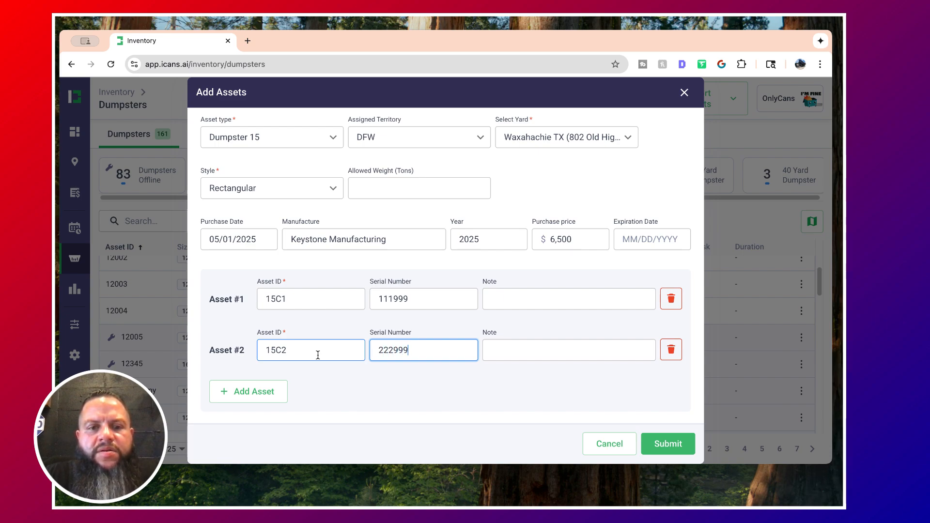
key(Tab)
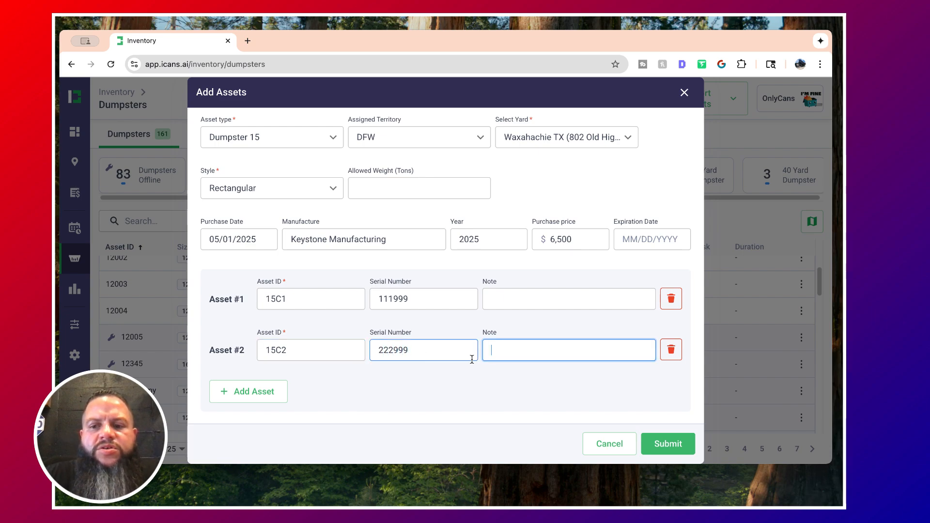
click(657, 443)
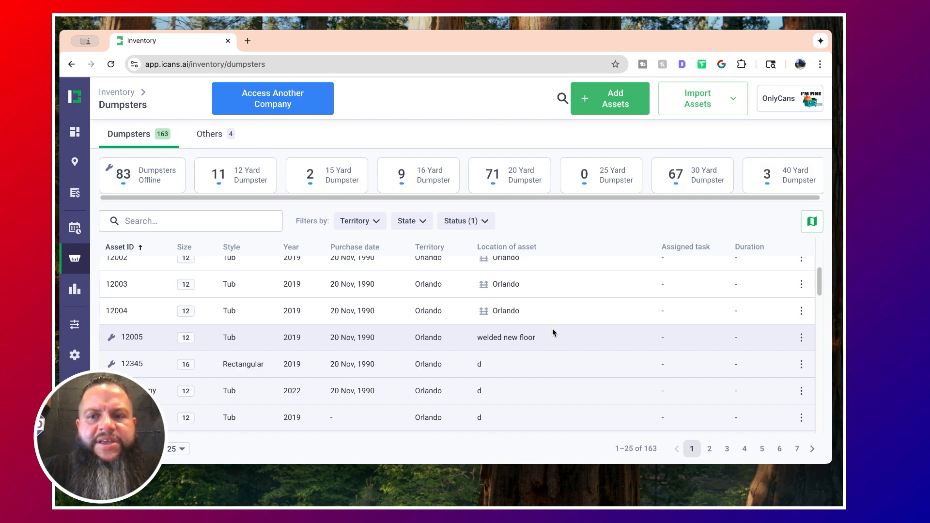
Step: Search the dumpster inventory for 15C1 and open that dumpster's asset details
click(722, 484)
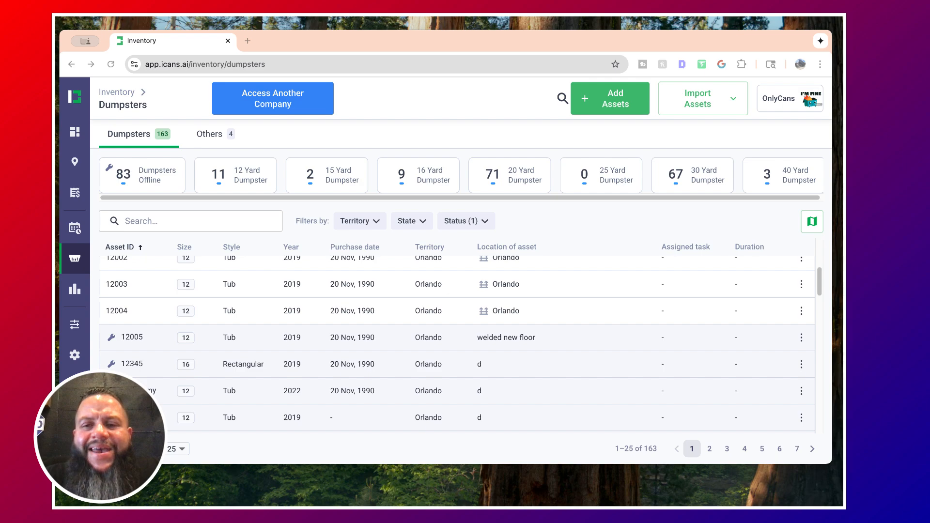
scroll(457, 344, up, 1)
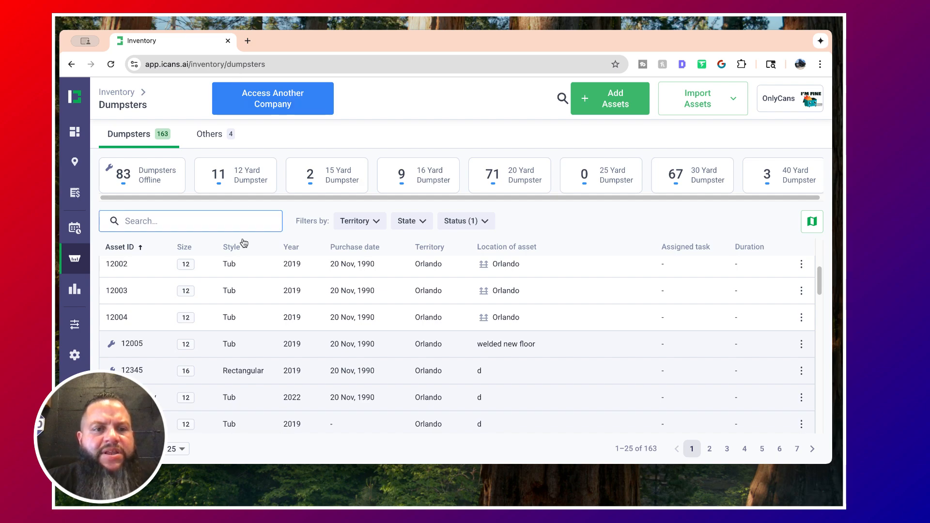
scroll(248, 303, down, 3)
scroll(249, 305, down, 1)
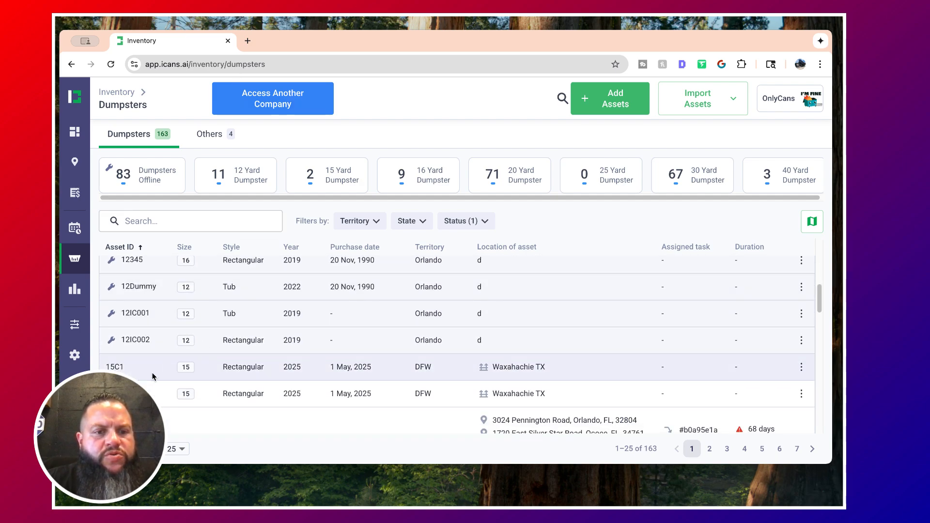
scroll(187, 361, up, 5)
click(196, 220)
text(1)
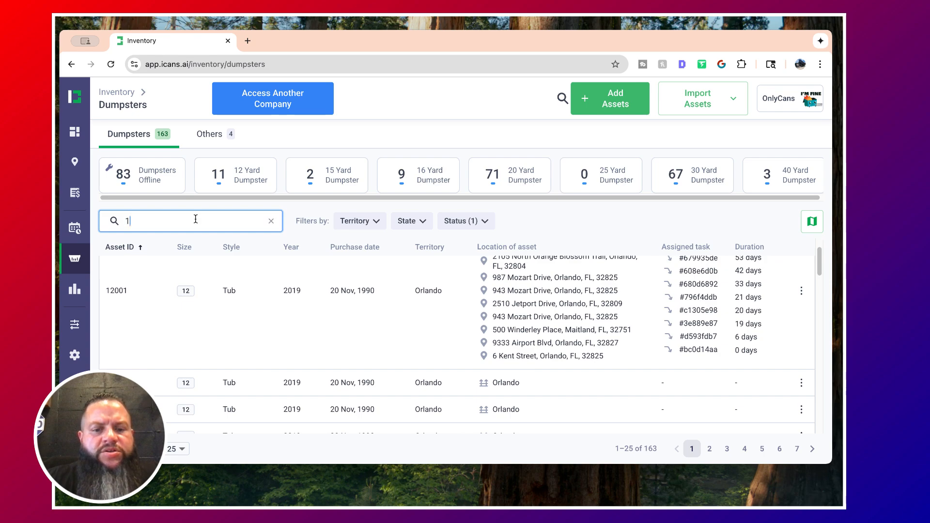
text(5C1)
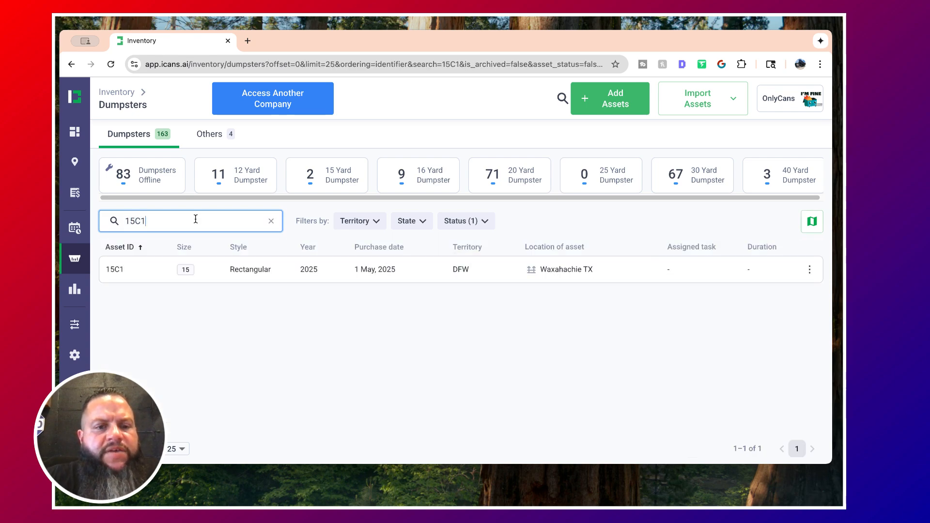
click(136, 270)
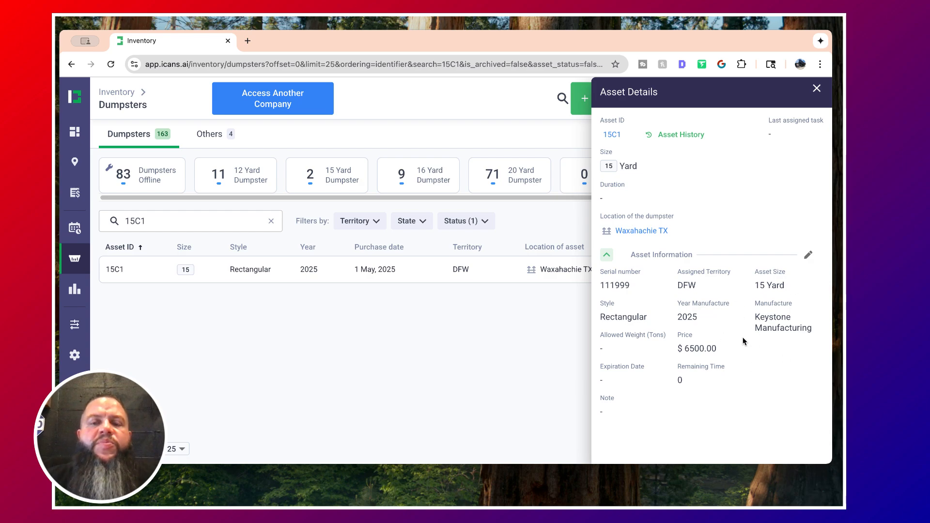
Step: Move dumpster 15C1 to the North Dallas Yard and save its new location
click(648, 235)
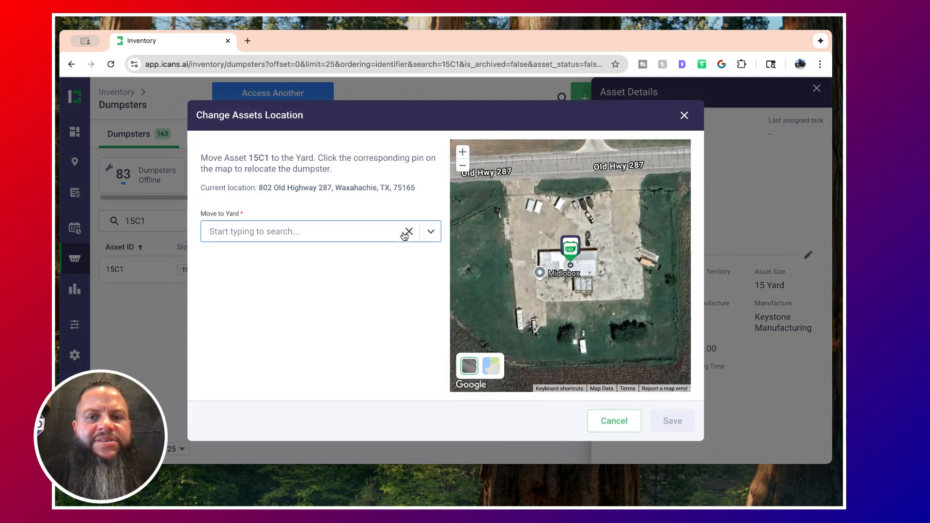
click(381, 229)
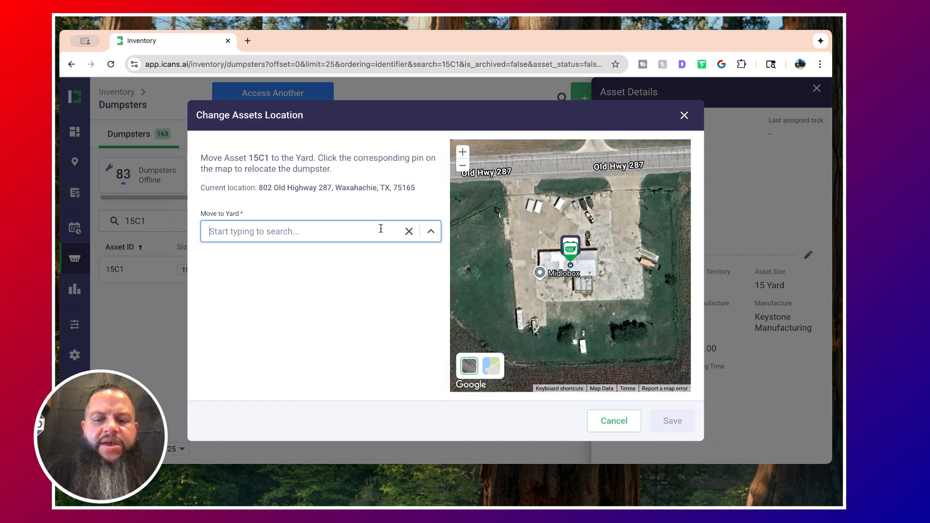
text(Nort)
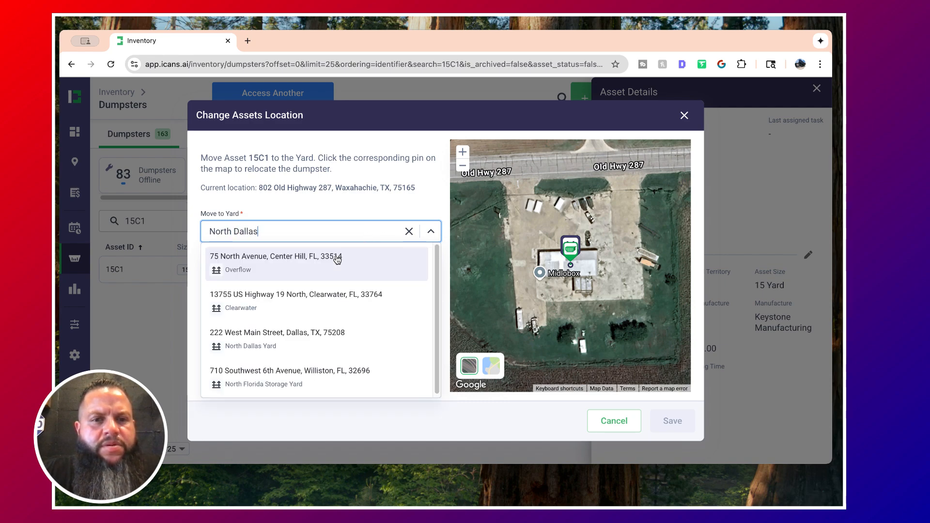
text(h Dallas)
click(286, 270)
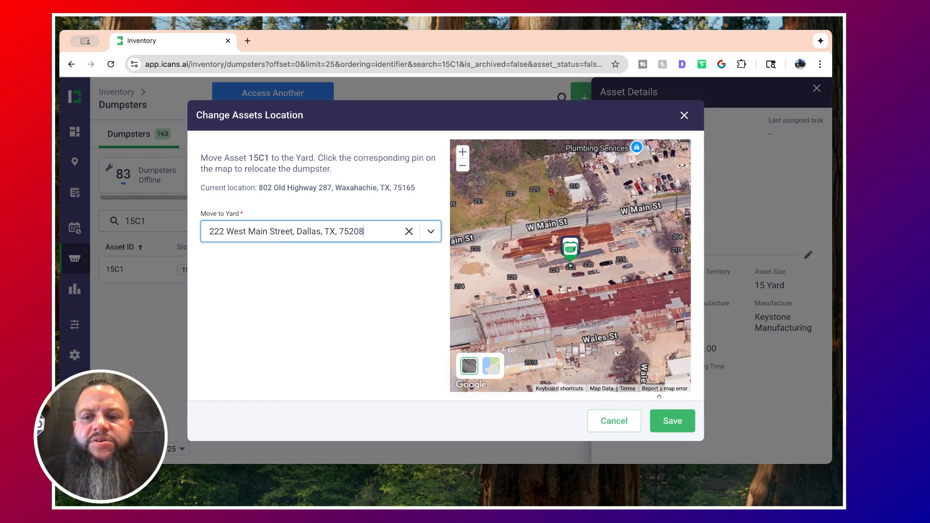
click(674, 422)
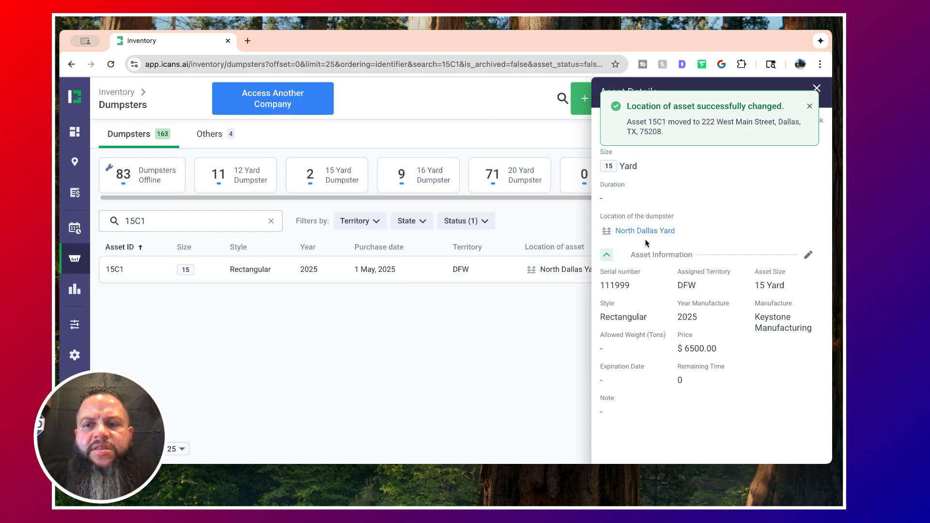
Step: Clear the inventory search to check 15C1 in the full dumpster list, and close its asset details
click(271, 221)
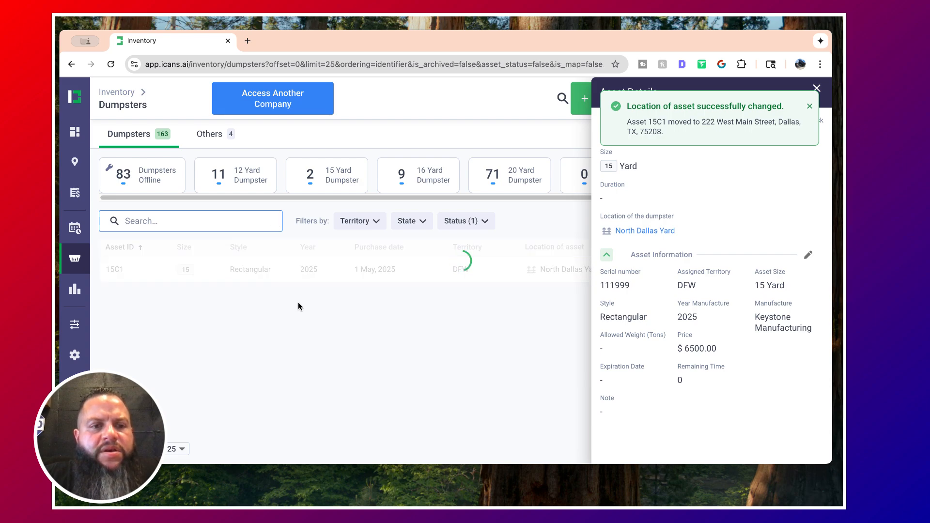
scroll(270, 335, down, 10)
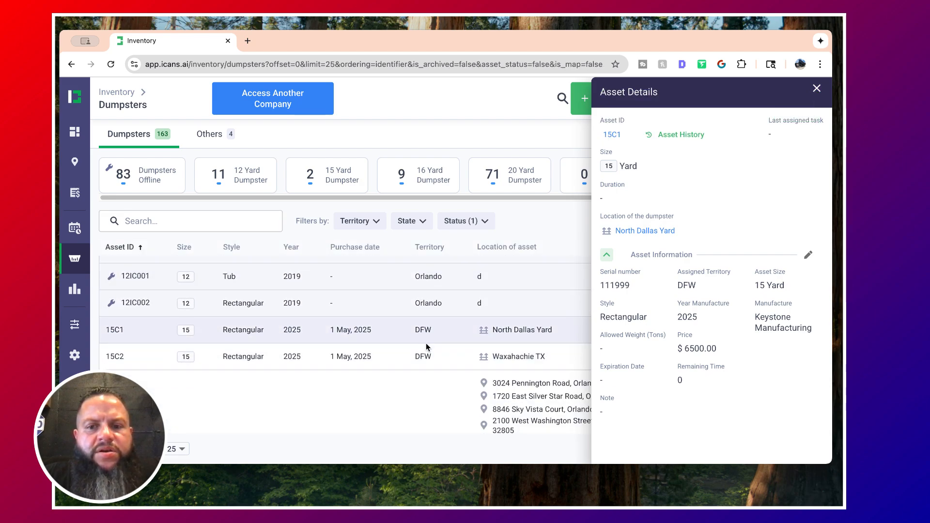
click(817, 89)
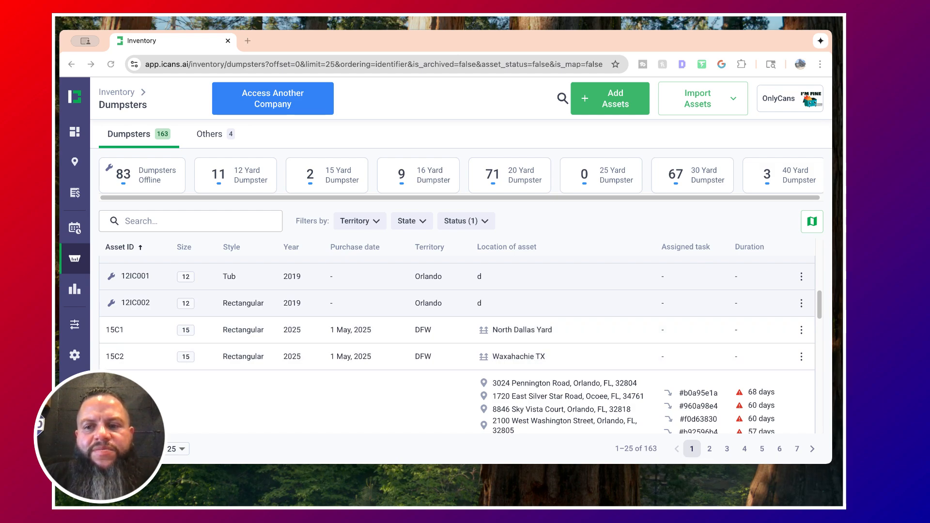
Step: Review the asset details and asset history of dumpster 15C2, and close them
scroll(456, 346, down, 2)
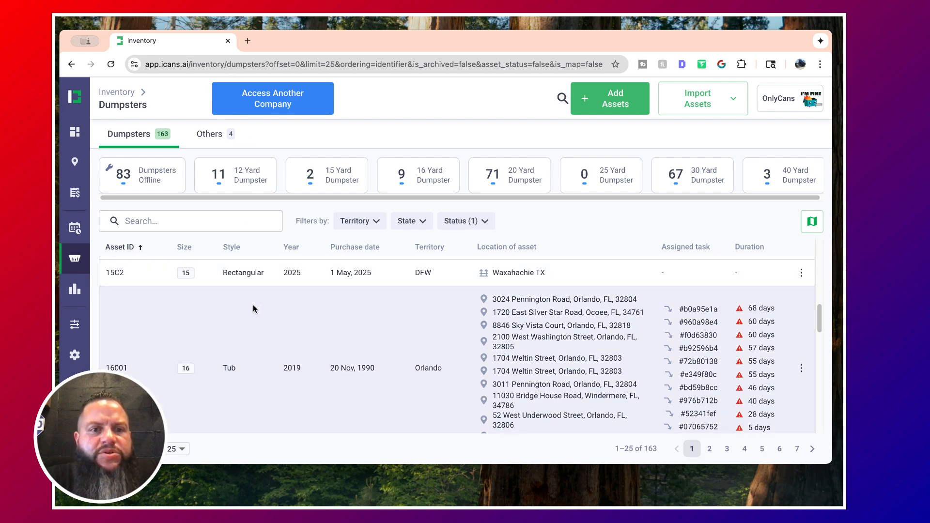
click(146, 274)
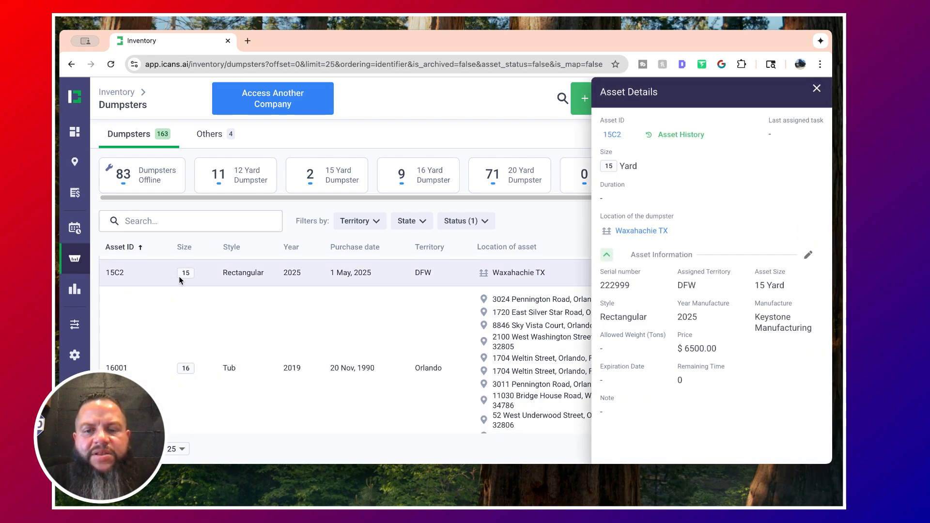
click(675, 136)
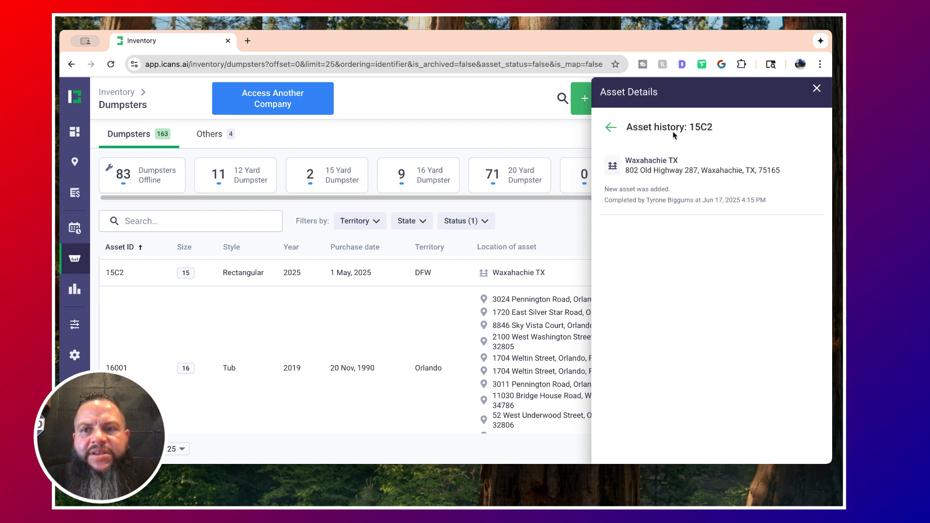
click(817, 88)
Step: Review the asset history of dumpster 15C1 for its location changes, and close it
scroll(424, 298, up, 1)
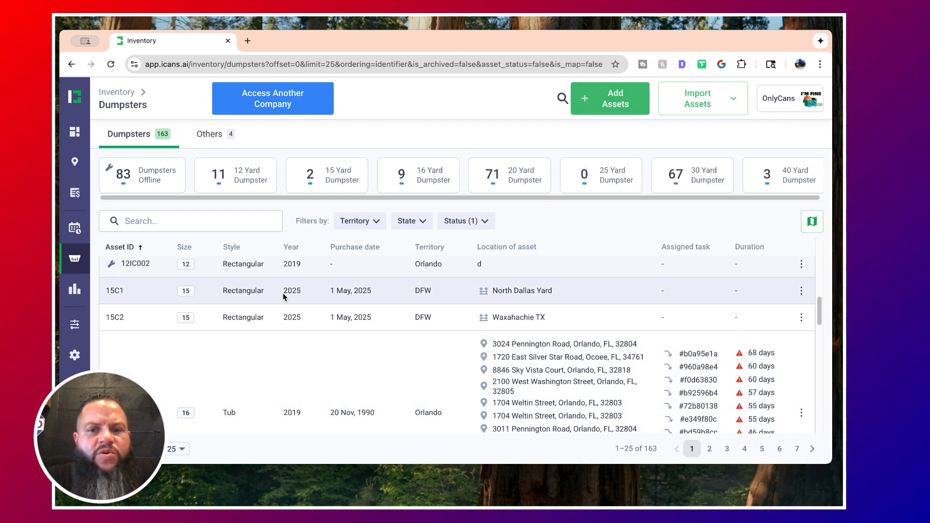
click(160, 296)
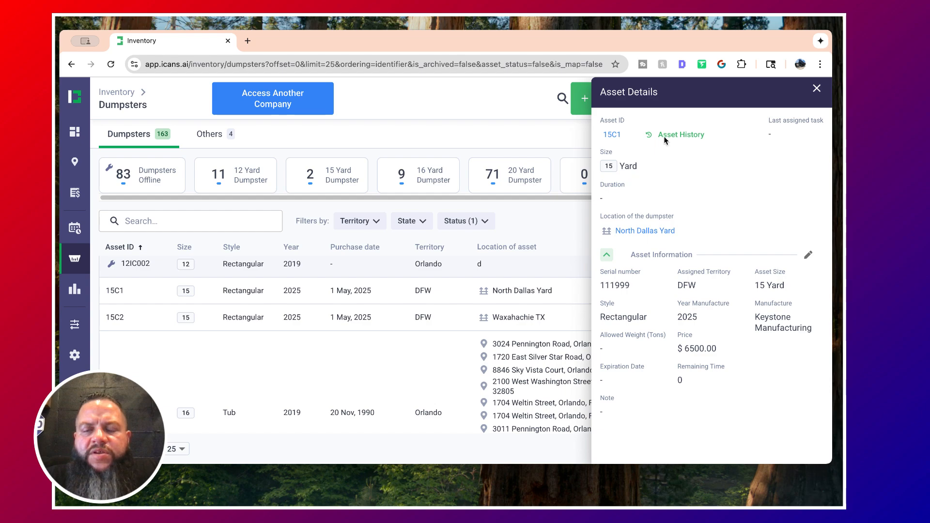
click(682, 138)
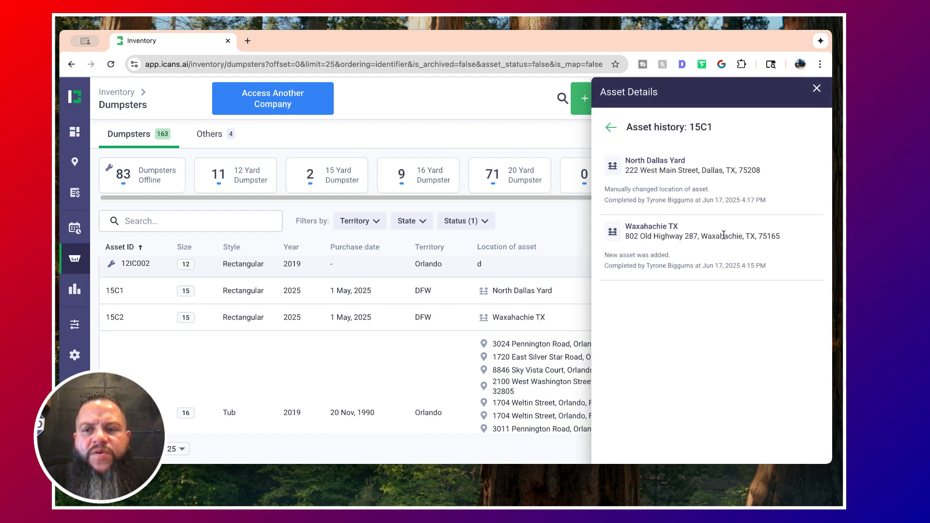
click(817, 89)
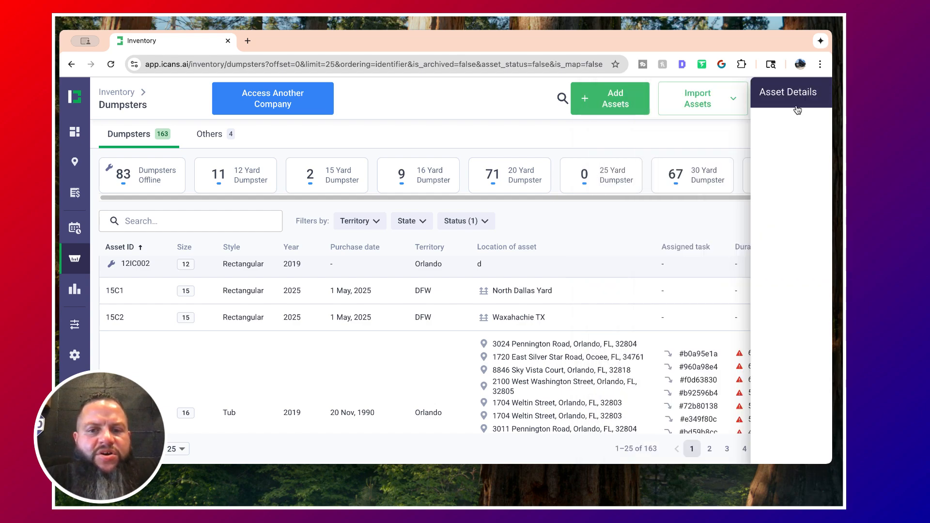
Step: Review the asset history of dumpster 16001 up to its third page, close it, and recheck the dumpster's asset details
scroll(372, 322, down, 2)
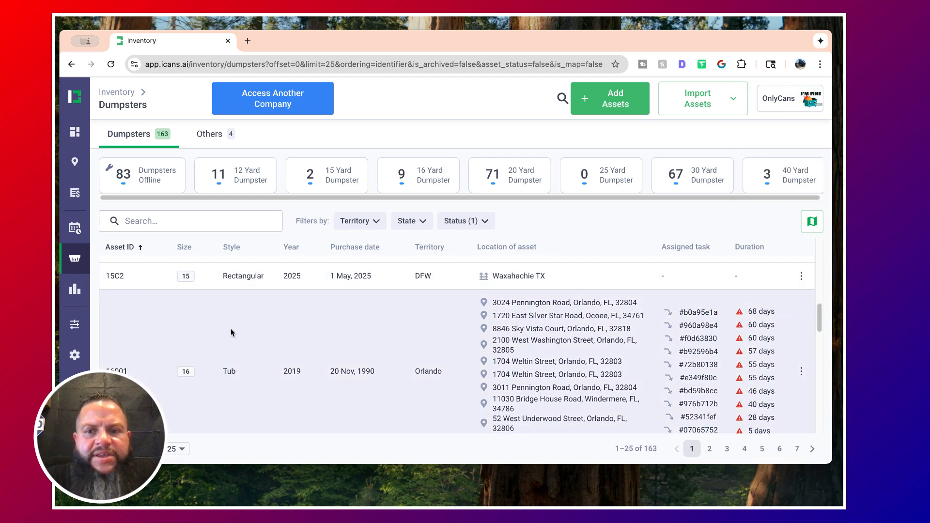
click(308, 340)
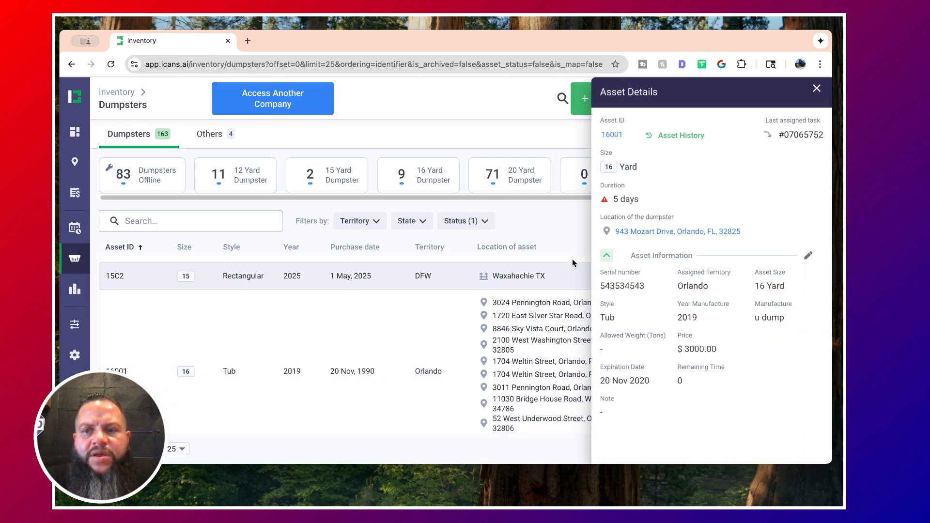
click(682, 142)
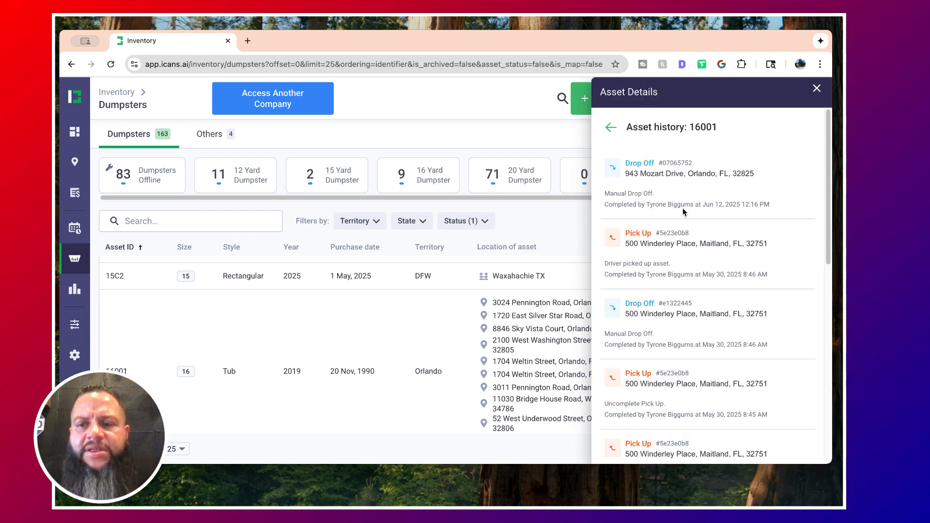
scroll(684, 212, down, 12)
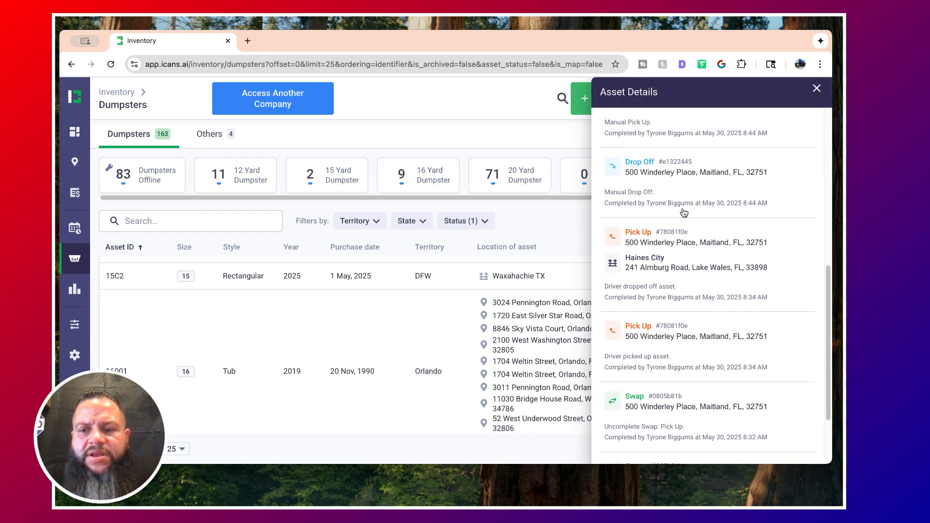
scroll(684, 212, up, 3)
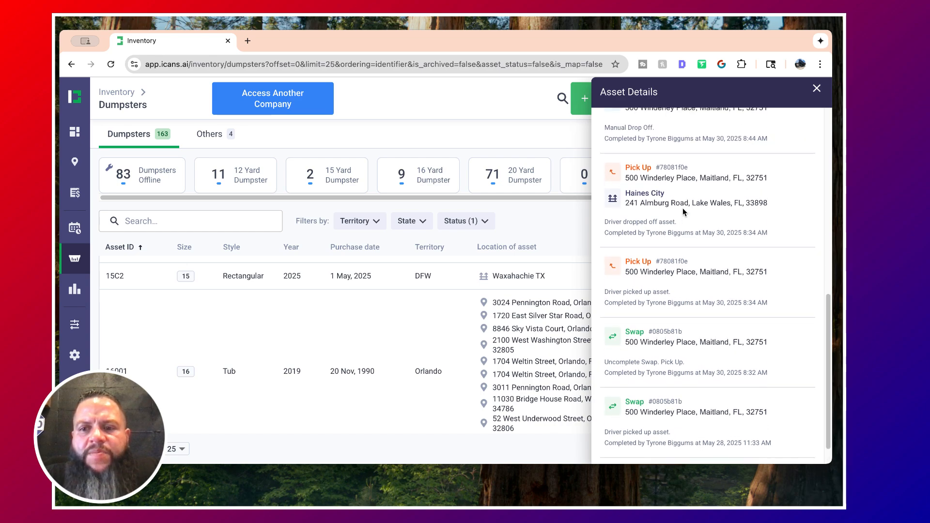
scroll(685, 212, up, 5)
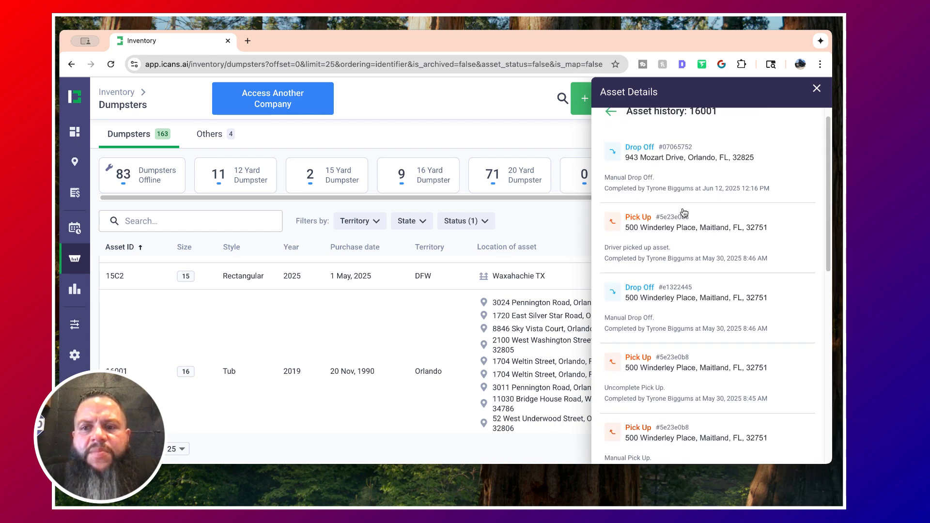
scroll(686, 209, down, 10)
click(677, 448)
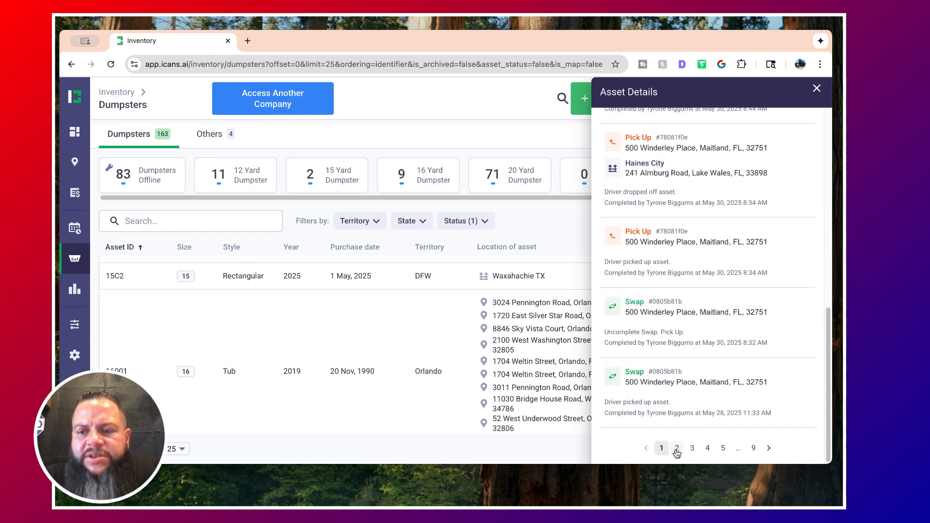
scroll(725, 388, down, 1)
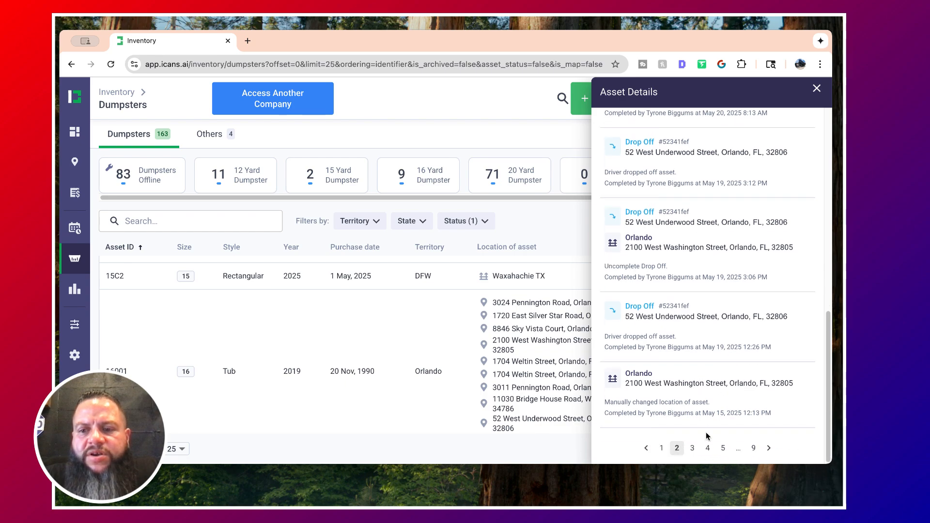
click(692, 448)
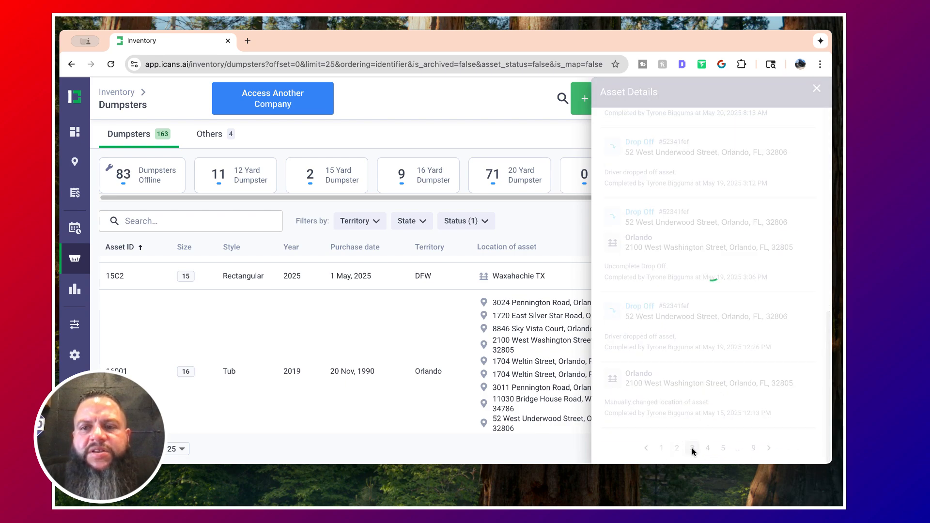
click(819, 90)
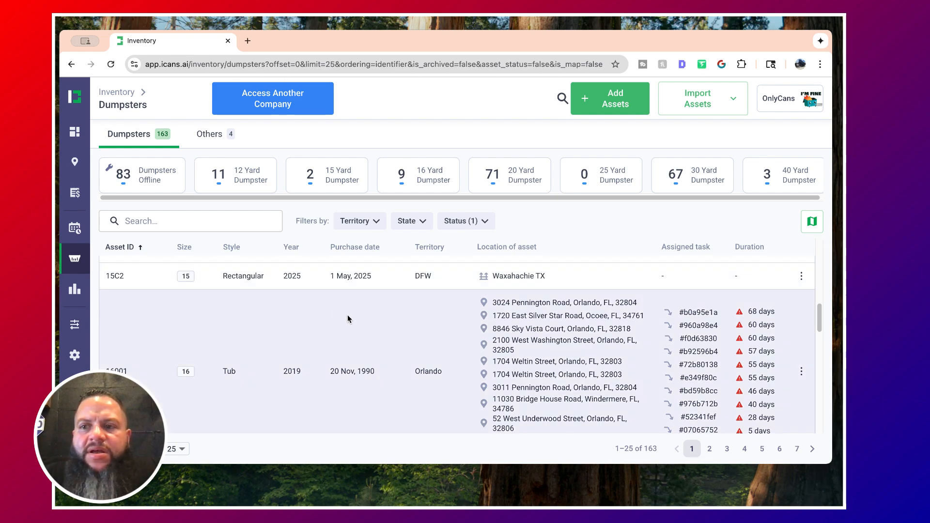
click(532, 311)
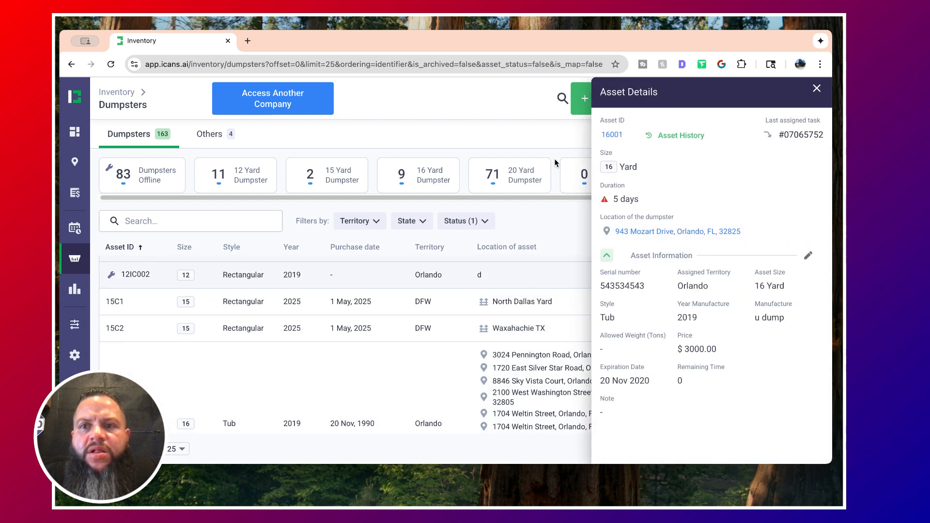
click(817, 91)
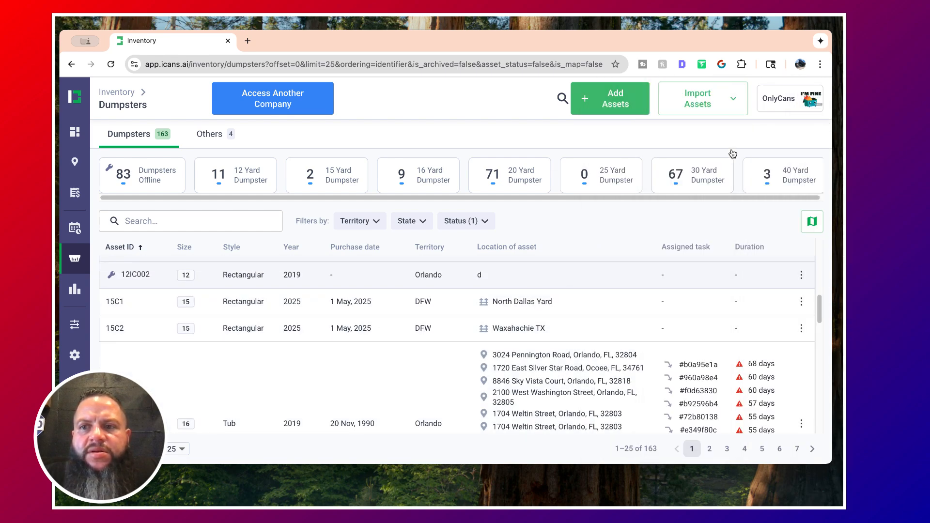
Step: Show the dumpster inventory on the map and view the available territory filter options without choosing any
scroll(609, 264, up, 5)
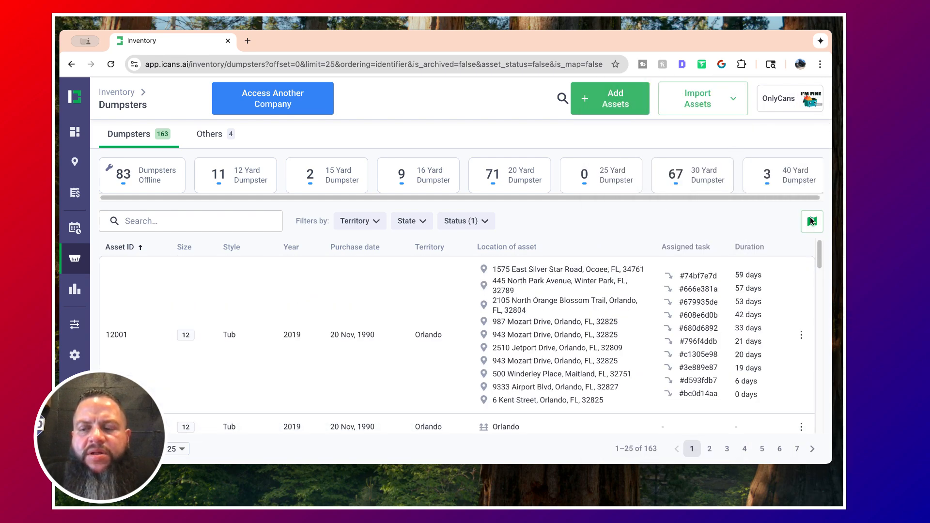
click(811, 221)
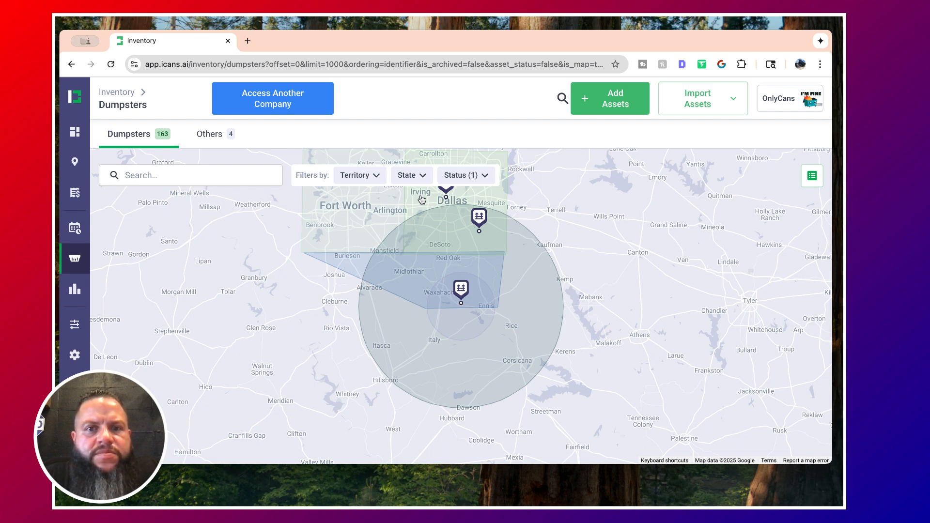
click(375, 176)
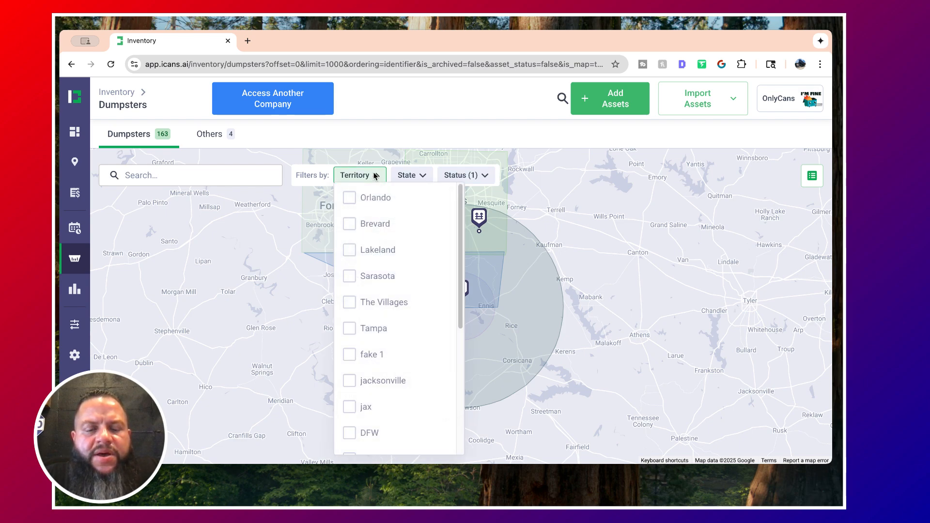
click(375, 176)
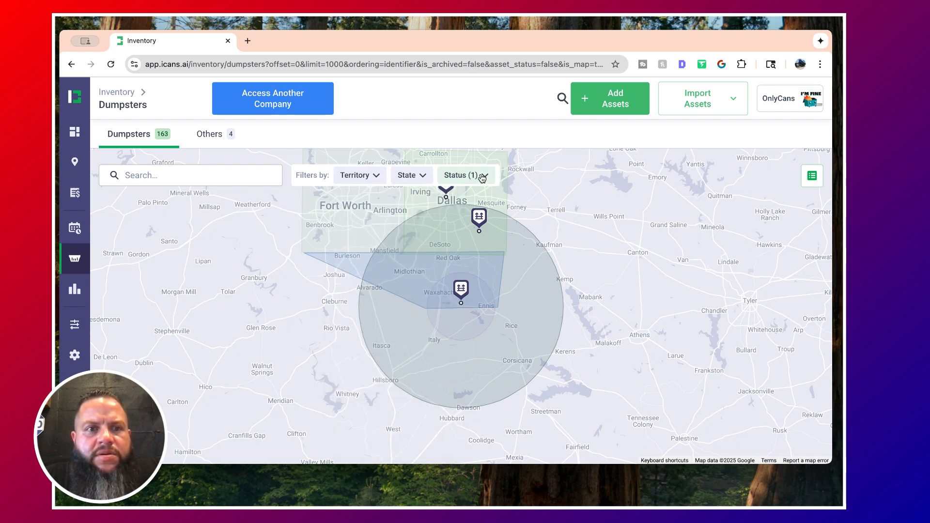
Step: View the inventory of other assets, and return to the dumpster list
click(223, 137)
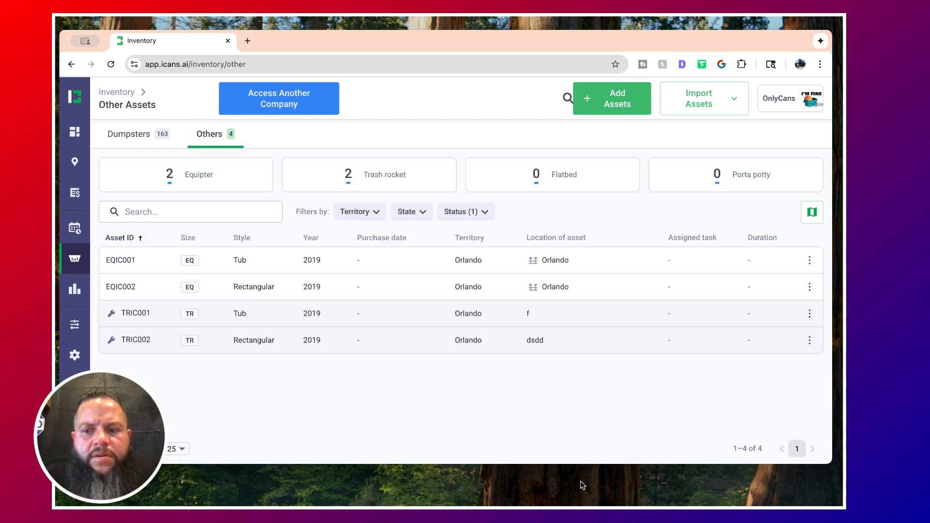
click(705, 488)
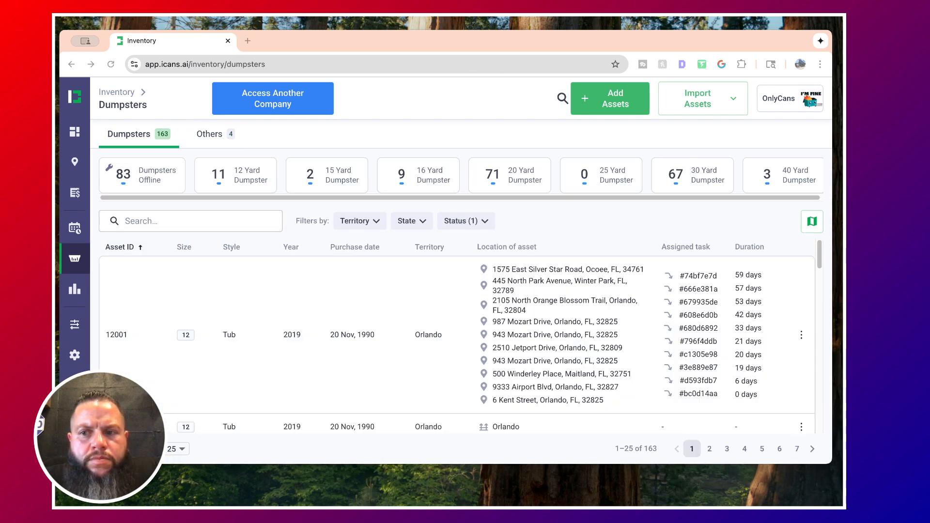
click(414, 307)
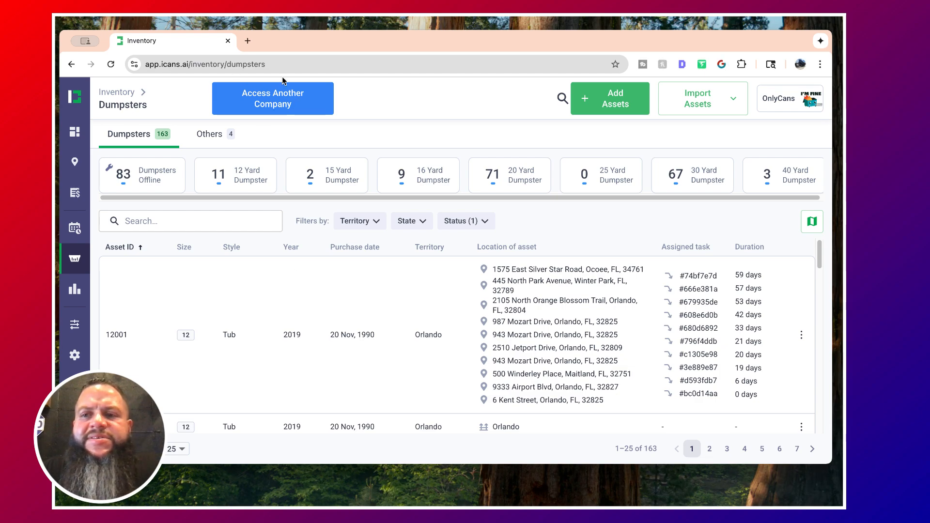
Step: Switch the dumpsters to the map view and examine the yards and territories from Dallas across to the Orlando area
click(812, 223)
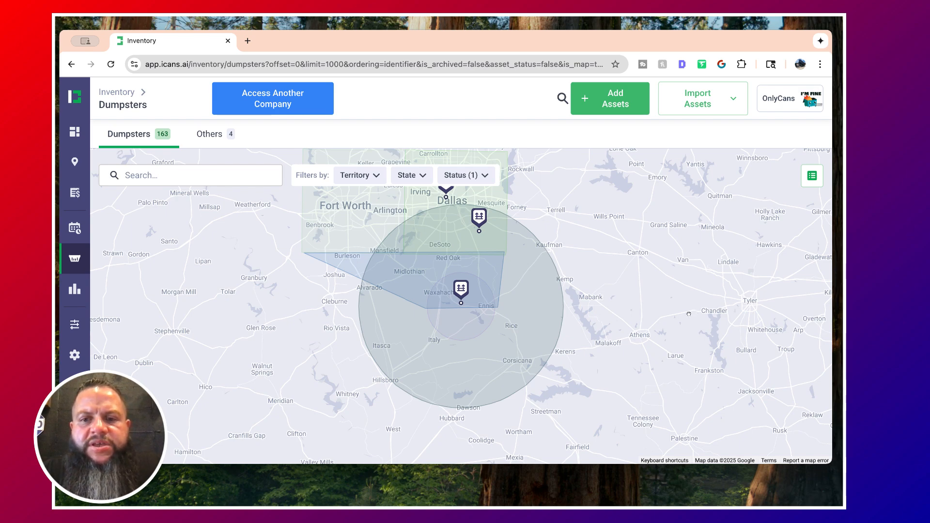
scroll(689, 314, down, 3)
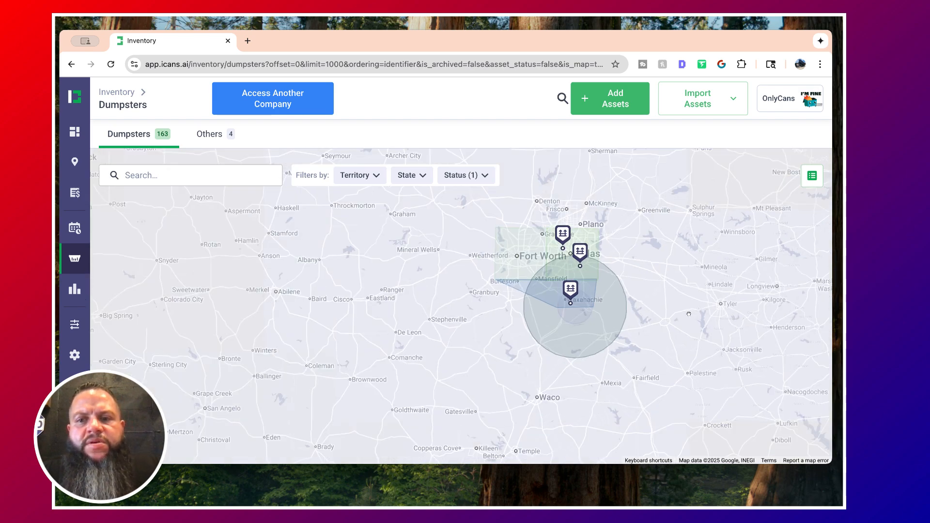
scroll(674, 322, right, 5)
scroll(657, 329, right, 10)
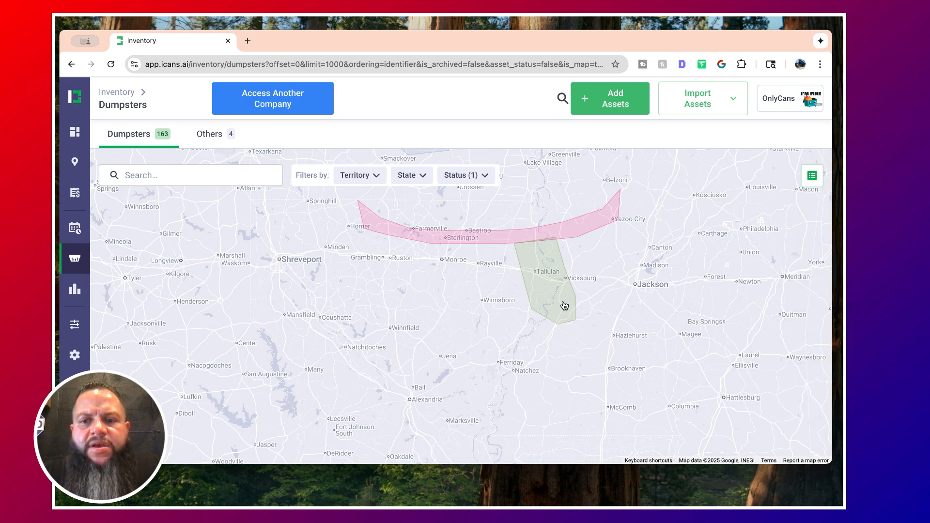
scroll(569, 306, down, 3)
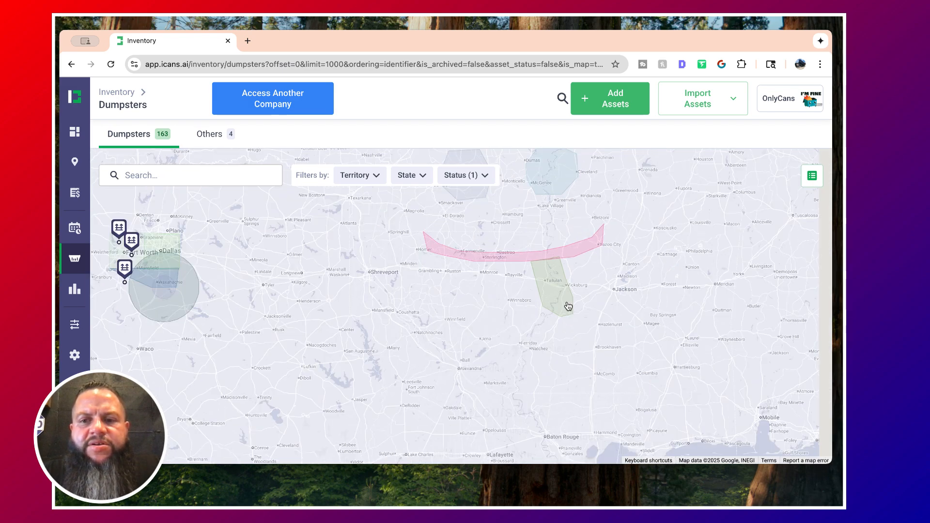
drag(719, 322, 522, 295)
scroll(521, 296, right, 10)
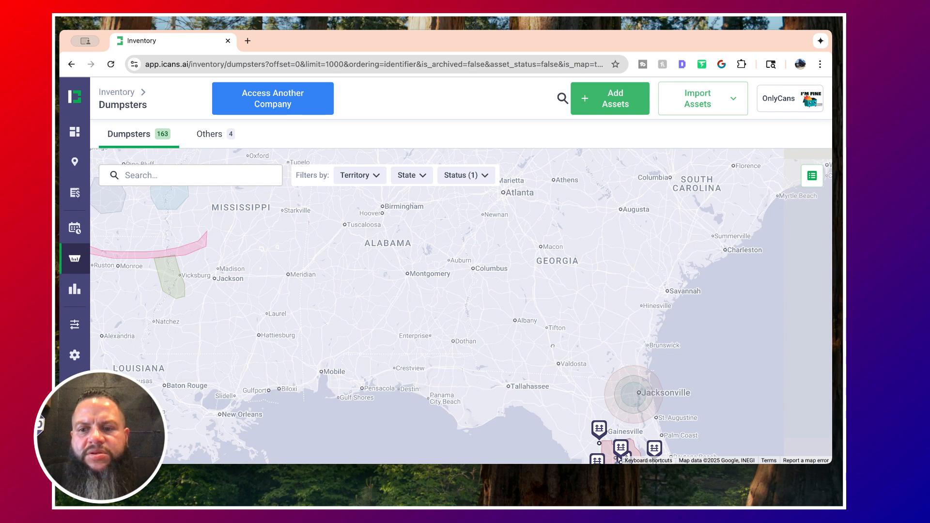
scroll(533, 271, down, 6)
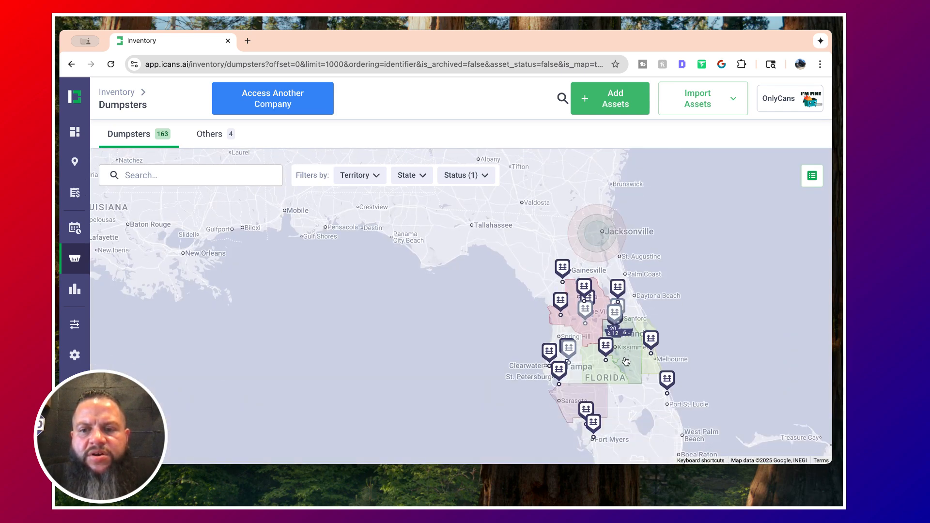
scroll(624, 361, up, 5)
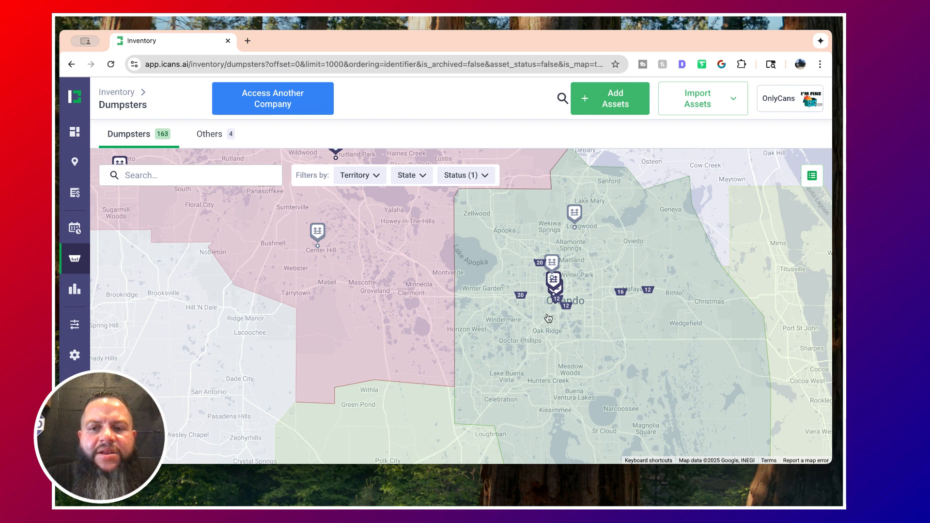
Step: Check the asset amounts at the Overflow, Melbourne, HTS Environmental and Citrus Landfill locations on the Florida map
click(316, 232)
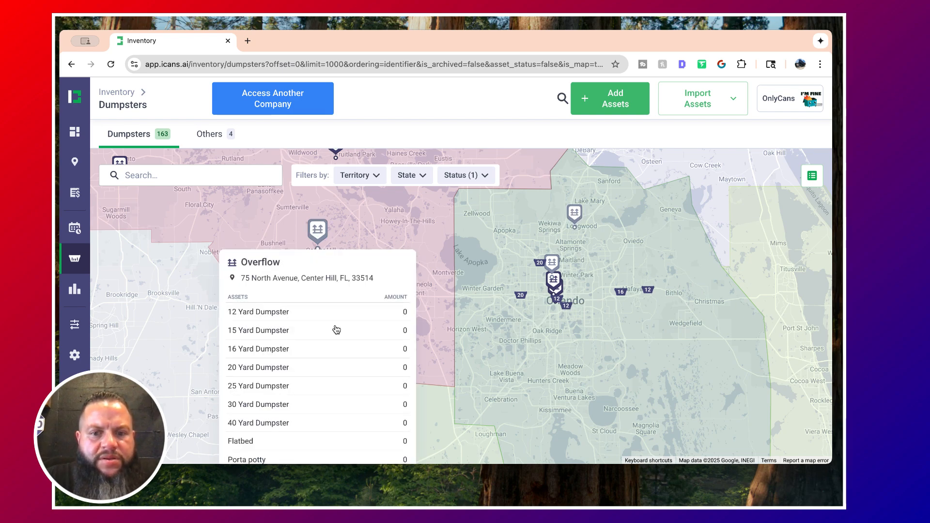
scroll(334, 326, down, 2)
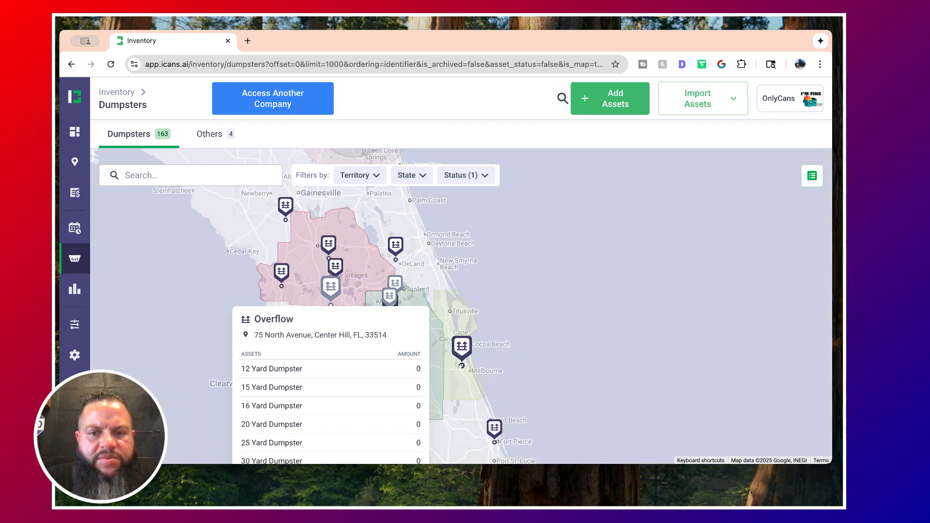
click(462, 358)
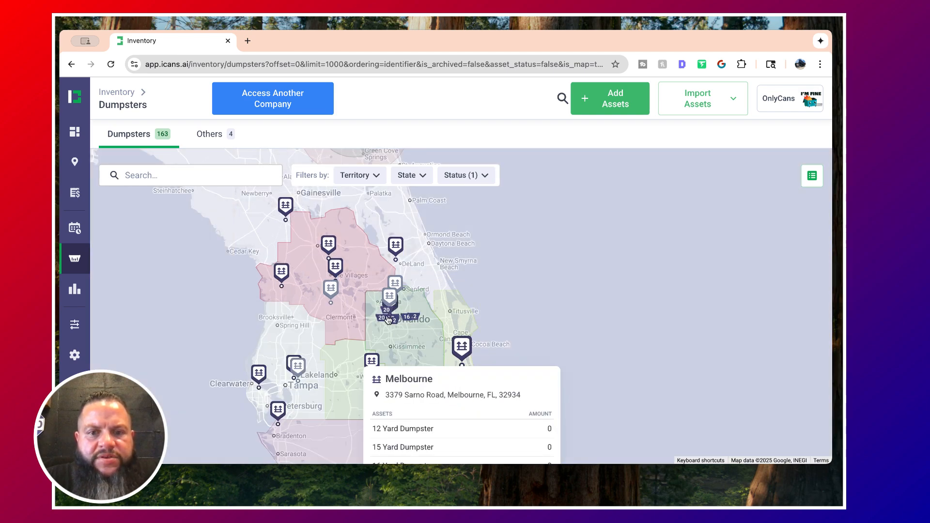
click(395, 259)
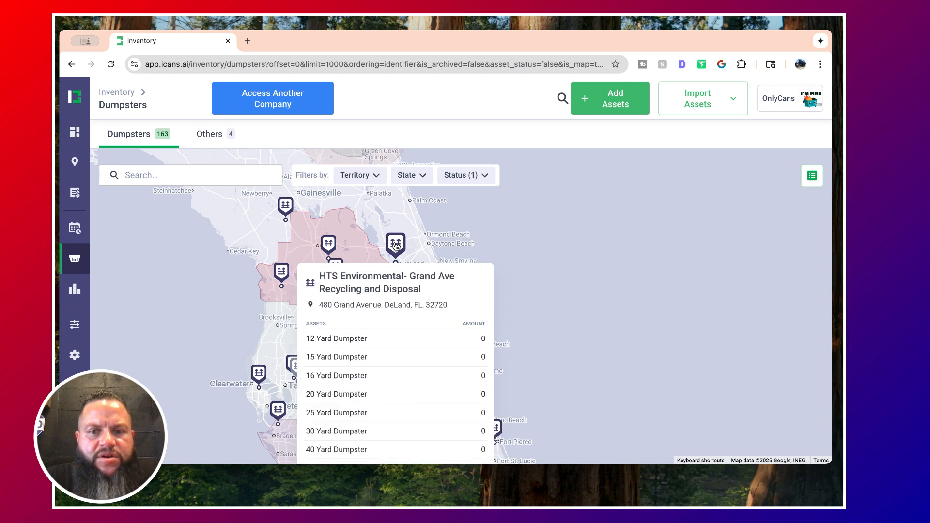
click(281, 273)
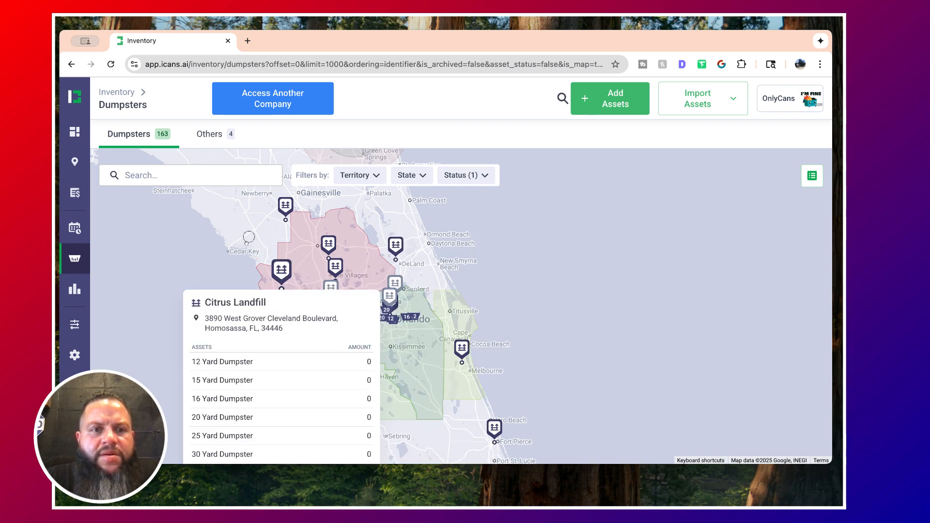
Step: Check the asset amounts at the Waxahachie TX, DFW Yard and North Dallas Yard locations on the Texas map, and close the last card
drag(257, 238, 426, 309)
mouse_move(159, 289)
mouse_down()
mouse_move(436, 236)
mouse_move(841, 270)
mouse_up()
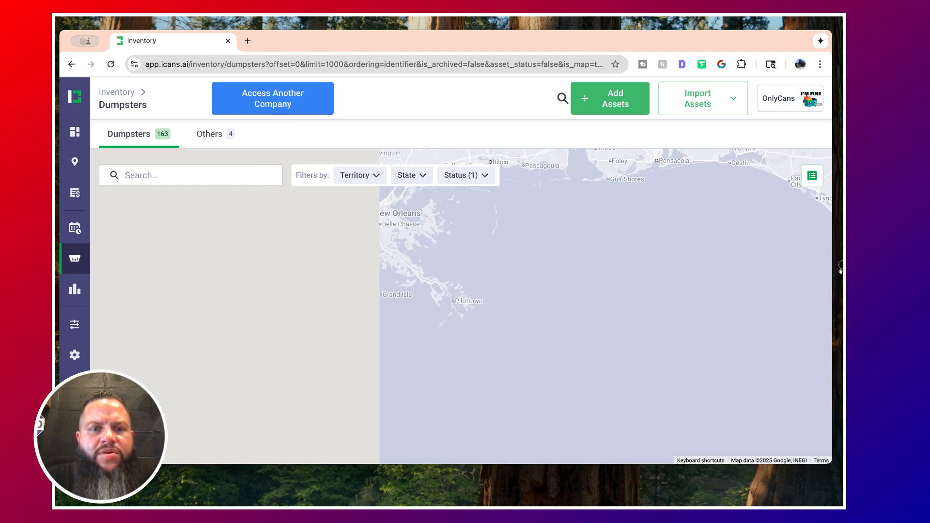
drag(530, 281, 839, 357)
drag(234, 348, 232, 503)
drag(281, 349, 367, 368)
drag(131, 209, 295, 288)
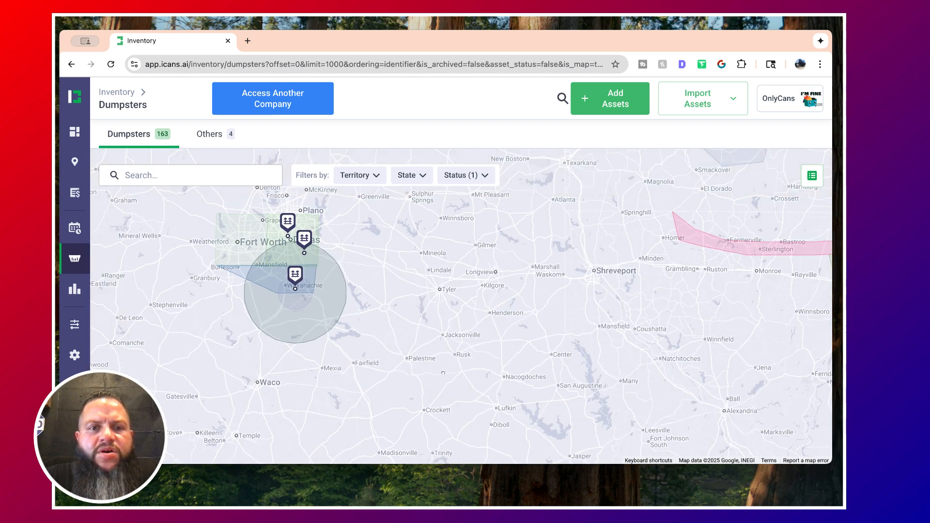
click(297, 278)
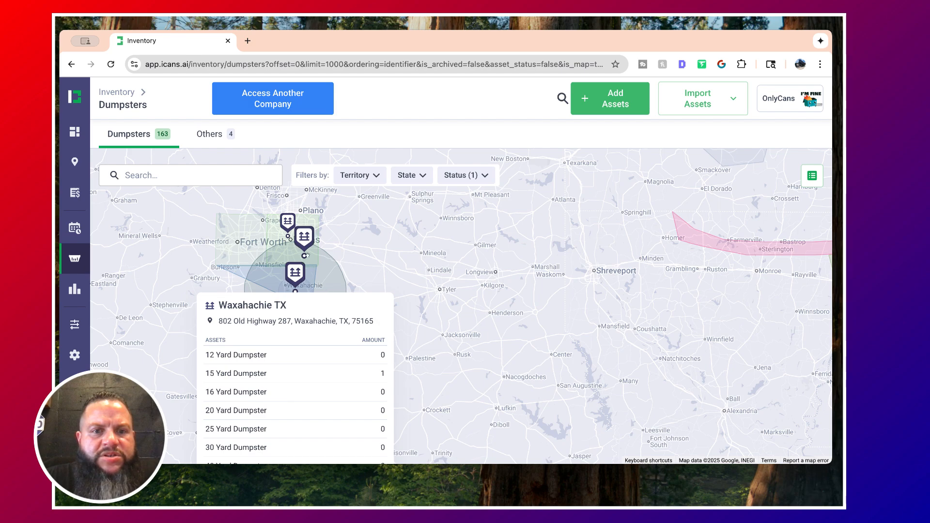
click(304, 238)
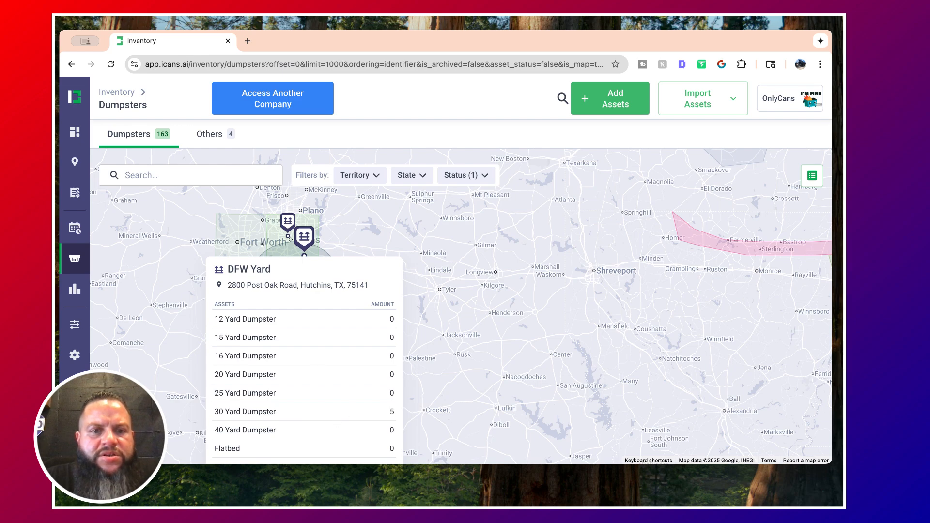
click(290, 226)
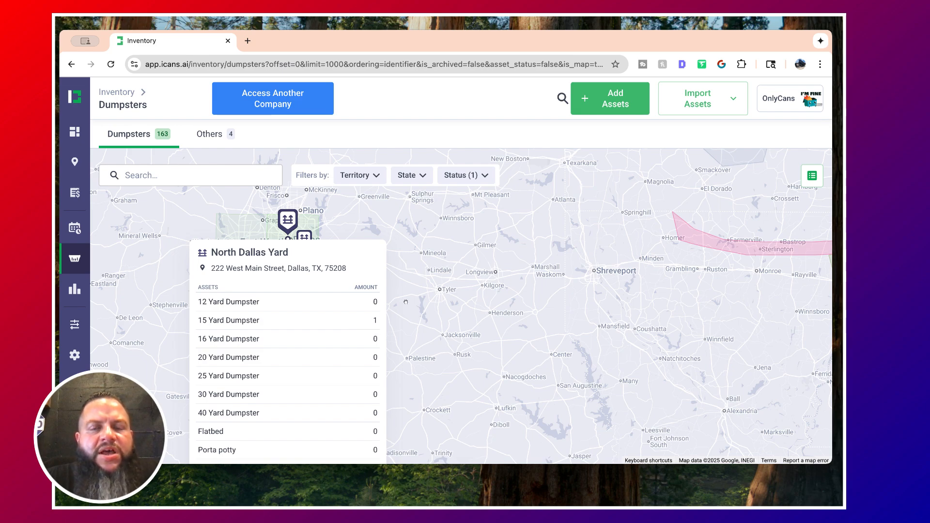
click(478, 293)
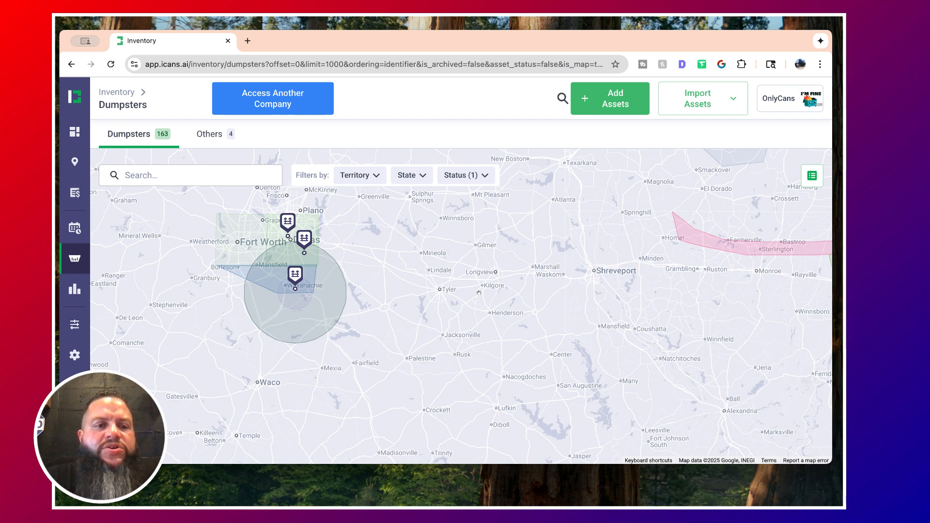
Step: Return from the map to the full dumpster inventory list
click(78, 261)
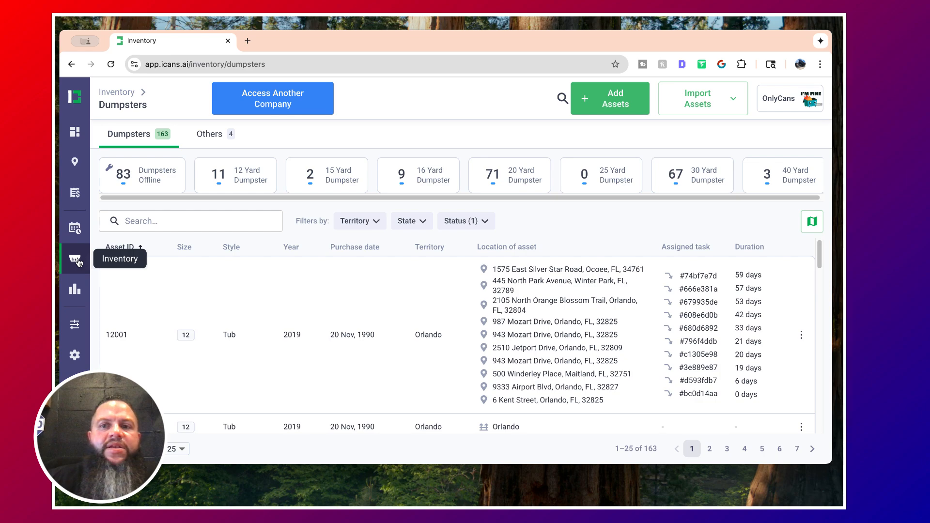
click(78, 261)
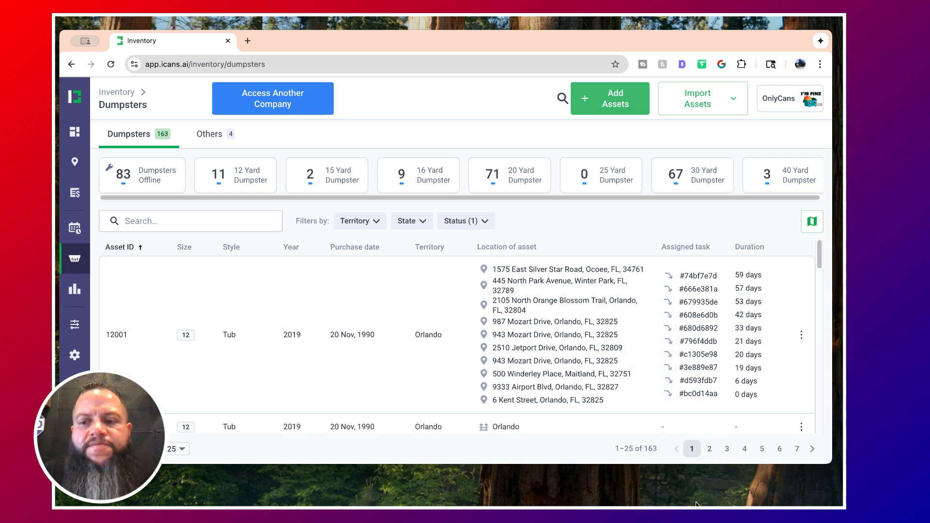
click(735, 494)
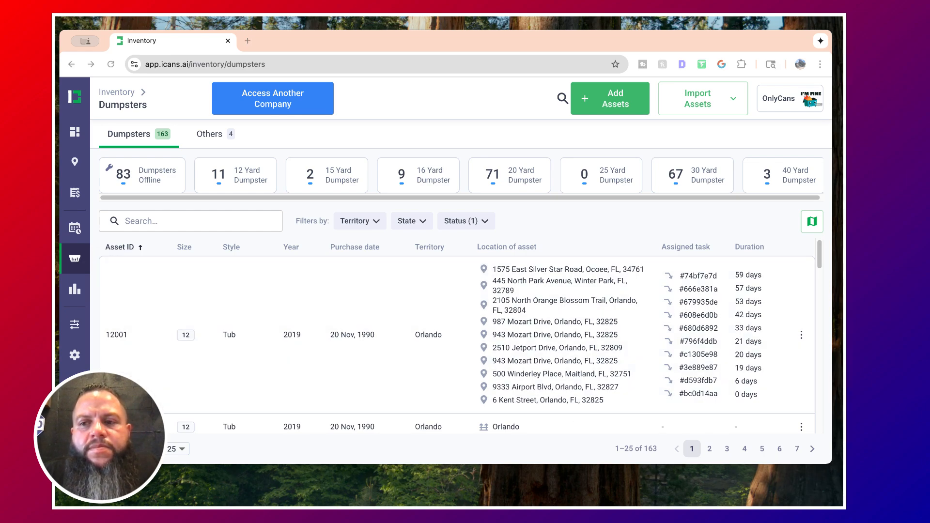